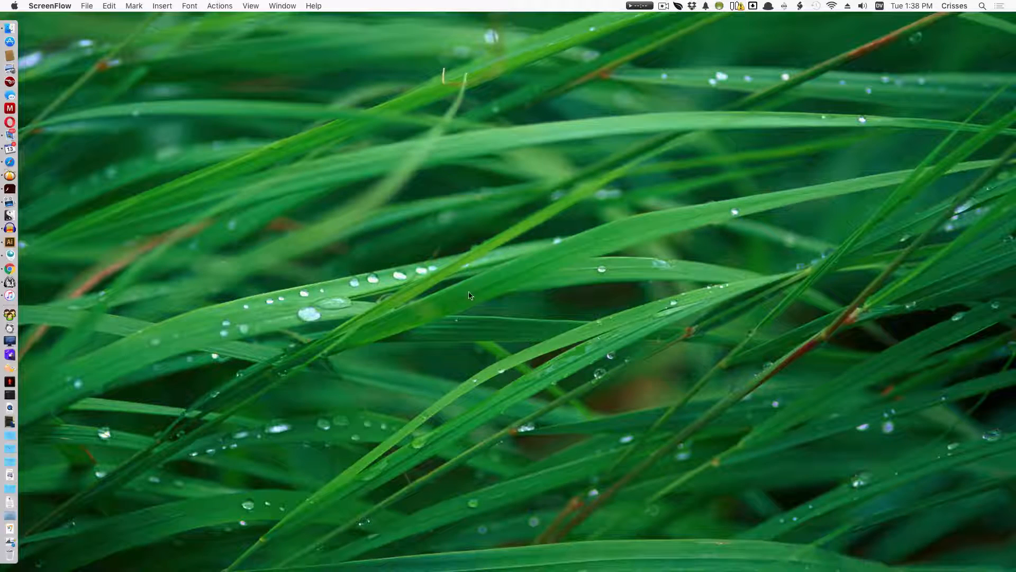
Switch to Scrivener and close the open Temp project.
left_click(9, 215)
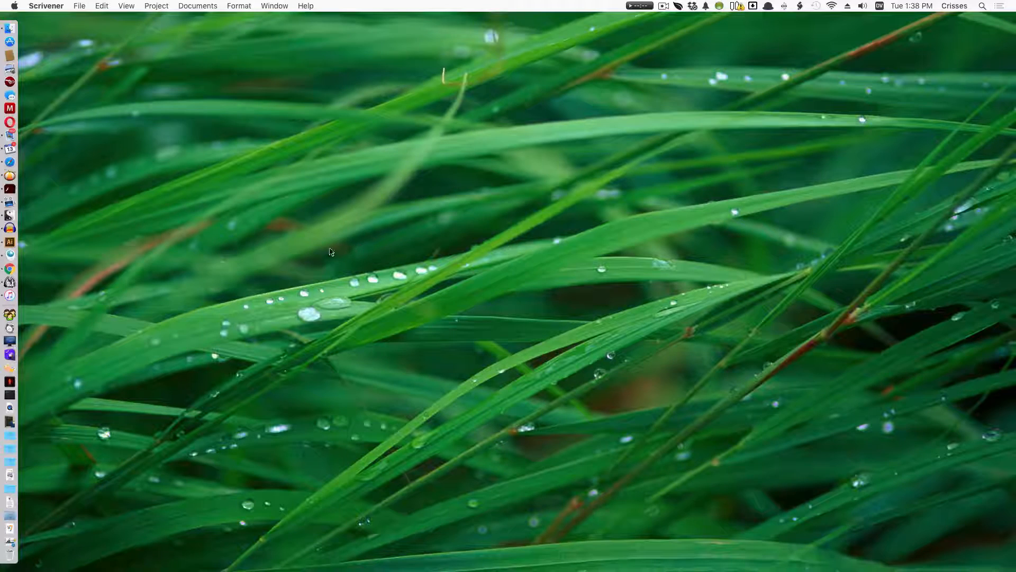
left_click(10, 215)
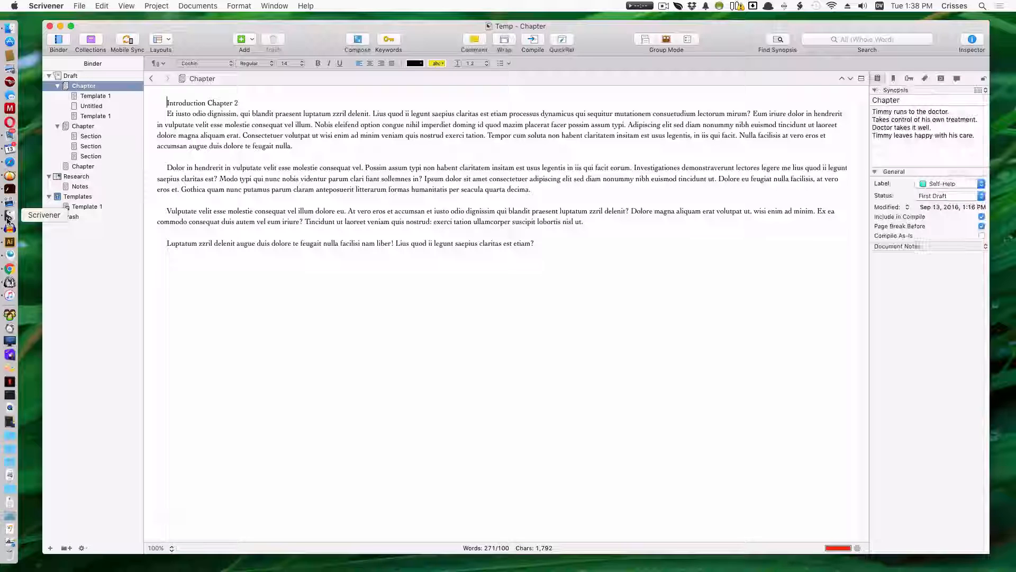
left_click(50, 27)
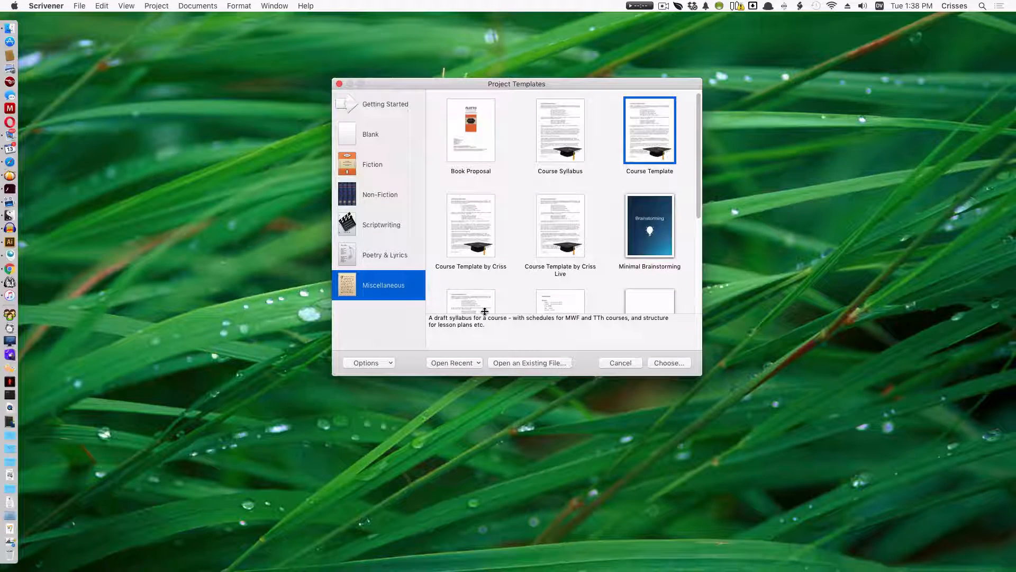
Create a new project from the Blank template, saving it as Temp over the existing Temp project.
left_click(355, 122)
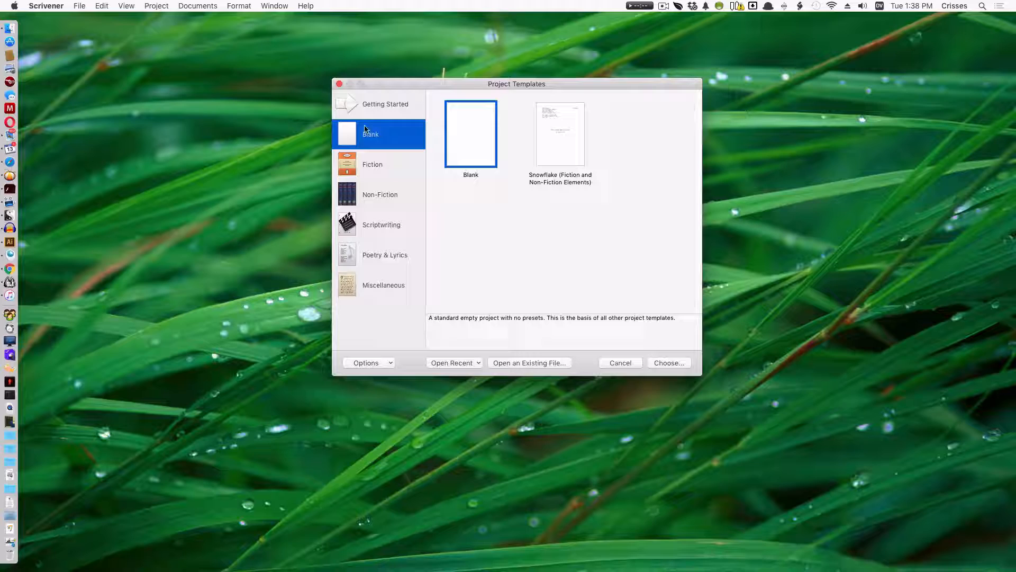
left_click(466, 130)
left_click(674, 365)
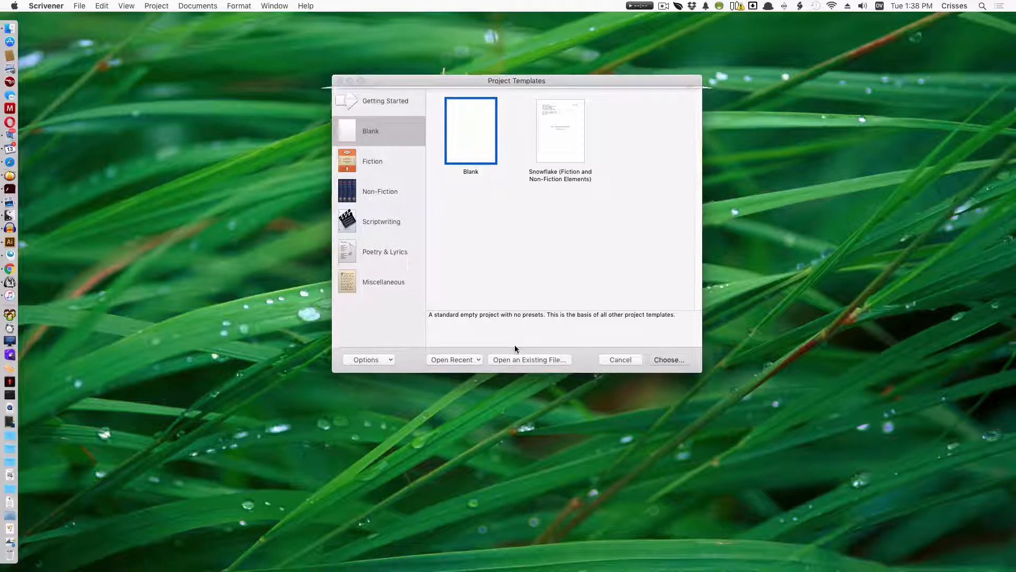
left_click(379, 131)
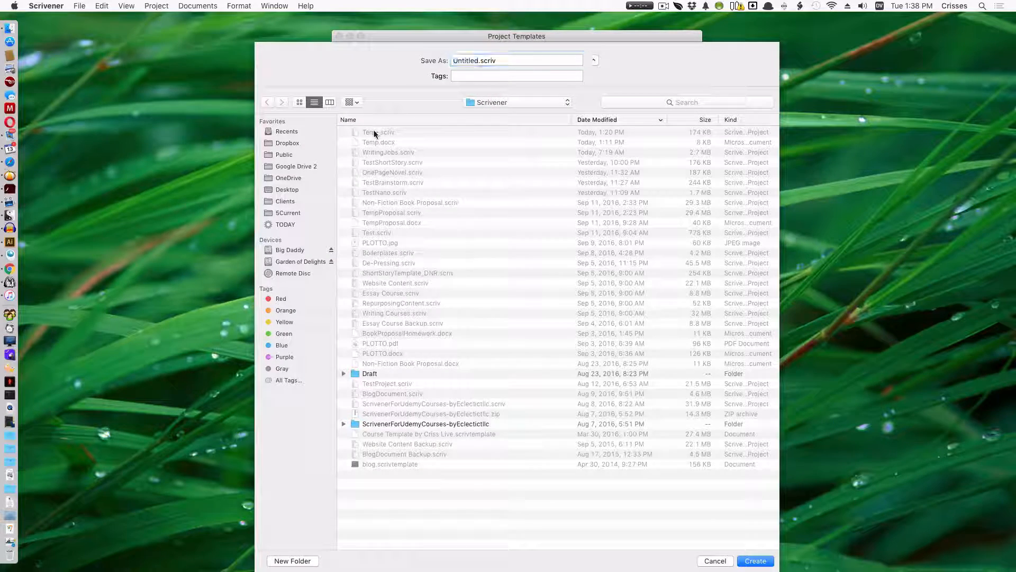
key("Return")
left_click(593, 108)
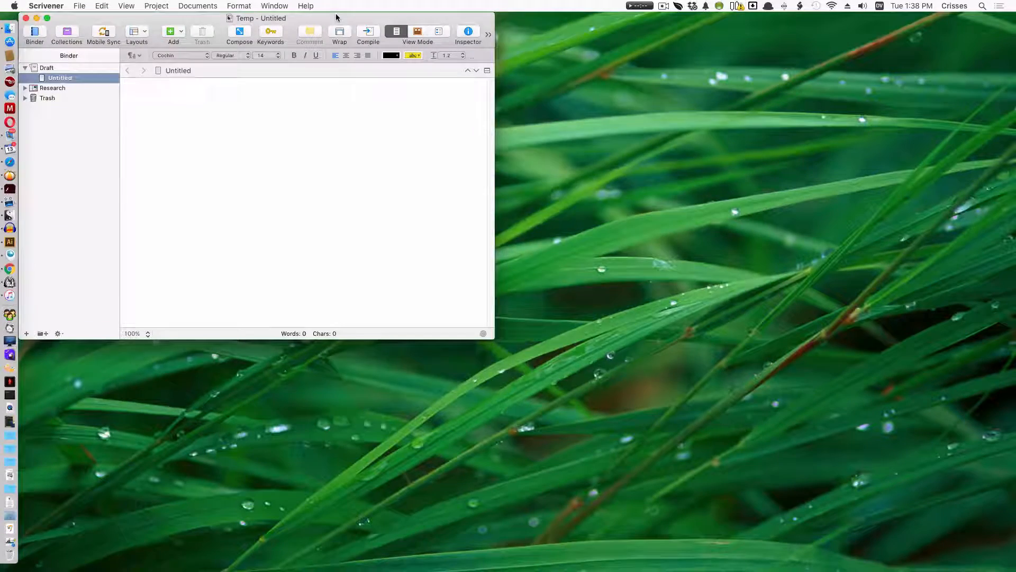
Move and enlarge the project window to fill most of the screen, and expand the Research folder in the binder.
left_click_drag(336, 17, 453, 25)
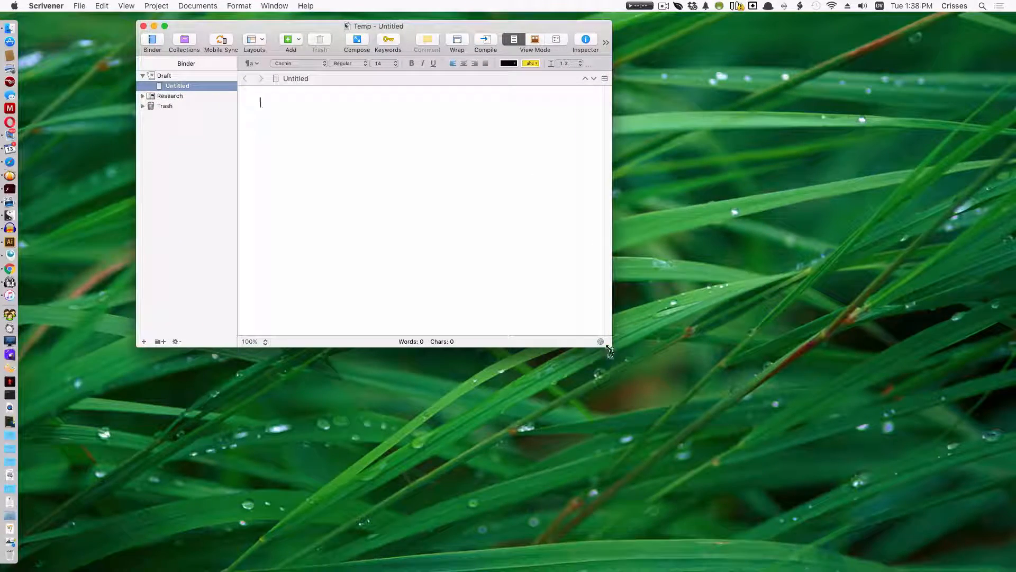
left_click_drag(611, 346, 891, 540)
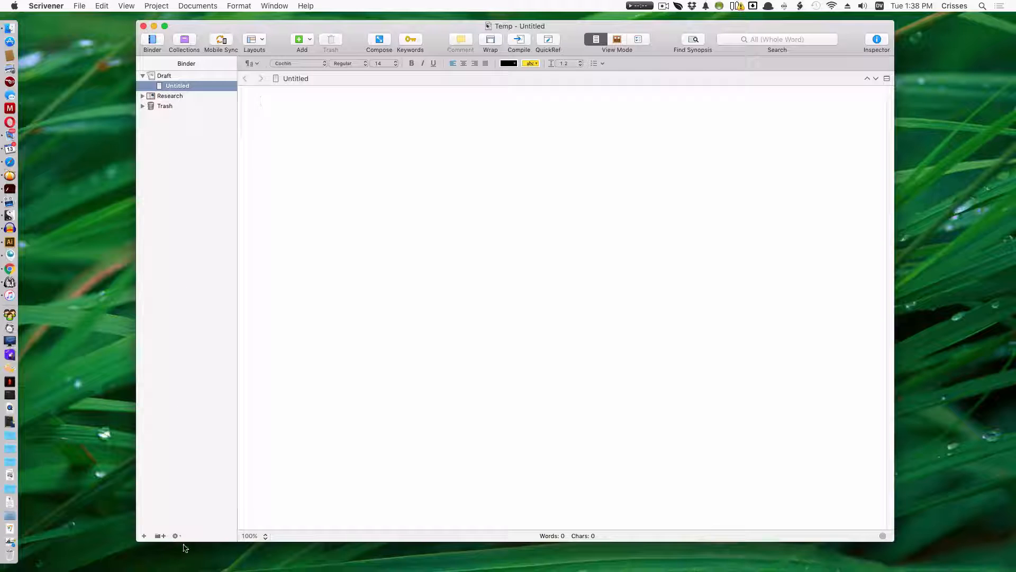
left_click(154, 43)
left_click(153, 41)
left_click(143, 96)
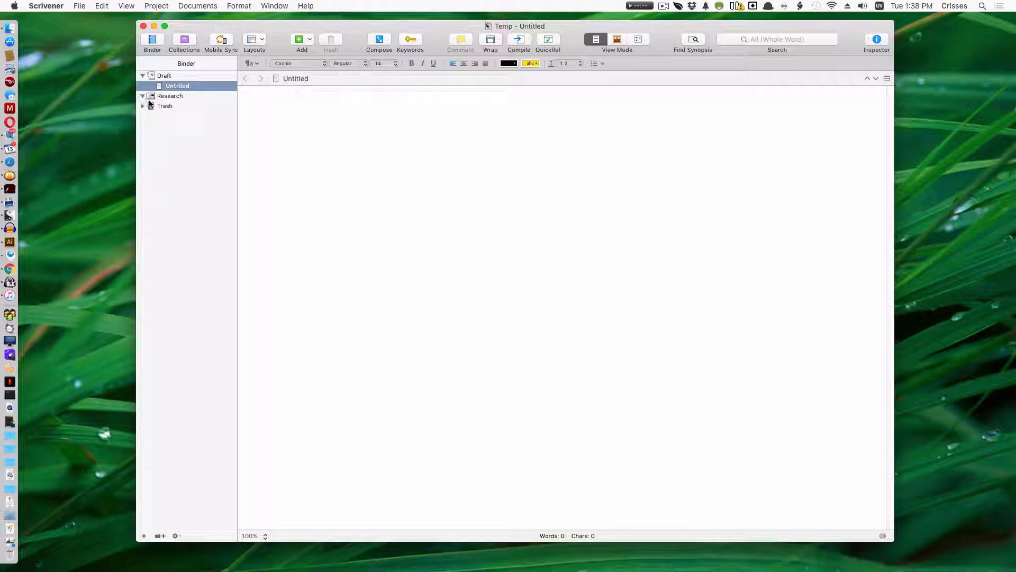
View the Draft folder as a corkboard and compare it with the page view of its Untitled document.
left_click(164, 75)
left_click(617, 40)
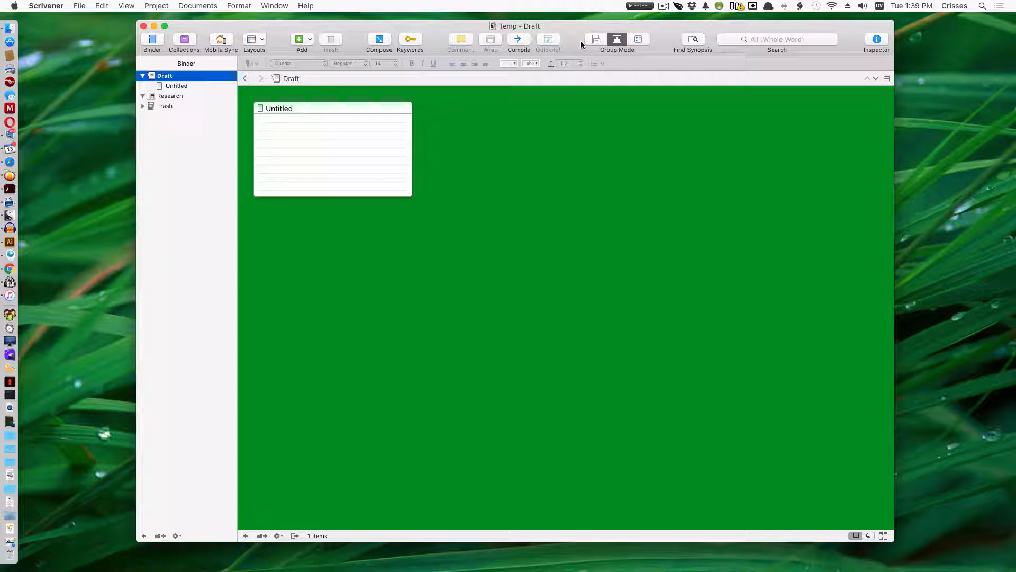
left_click(181, 87)
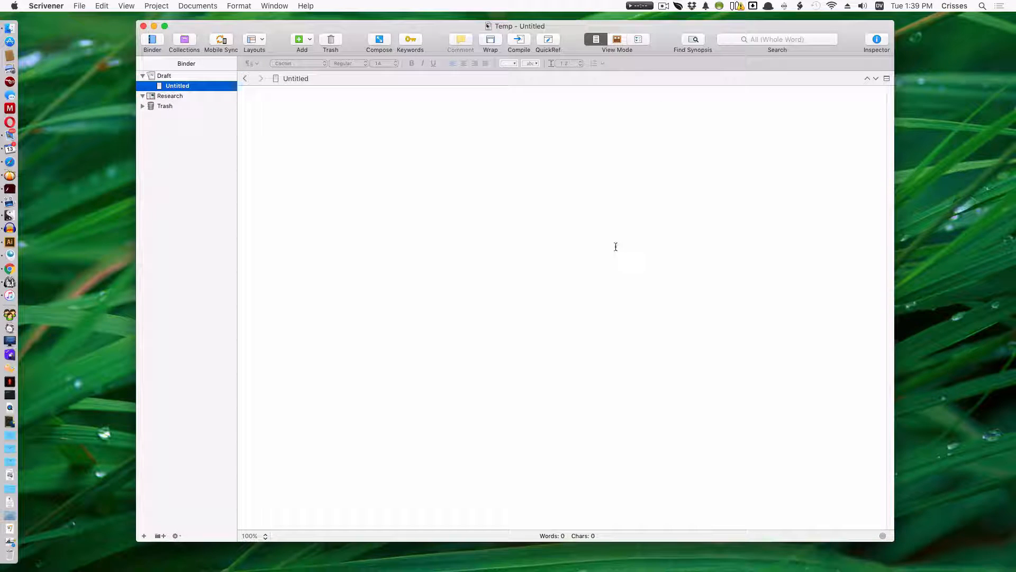
Title the Draft folder's Untitled index card "Chapter 1" and give it the synopsis "The story starts here!".
left_click(165, 76)
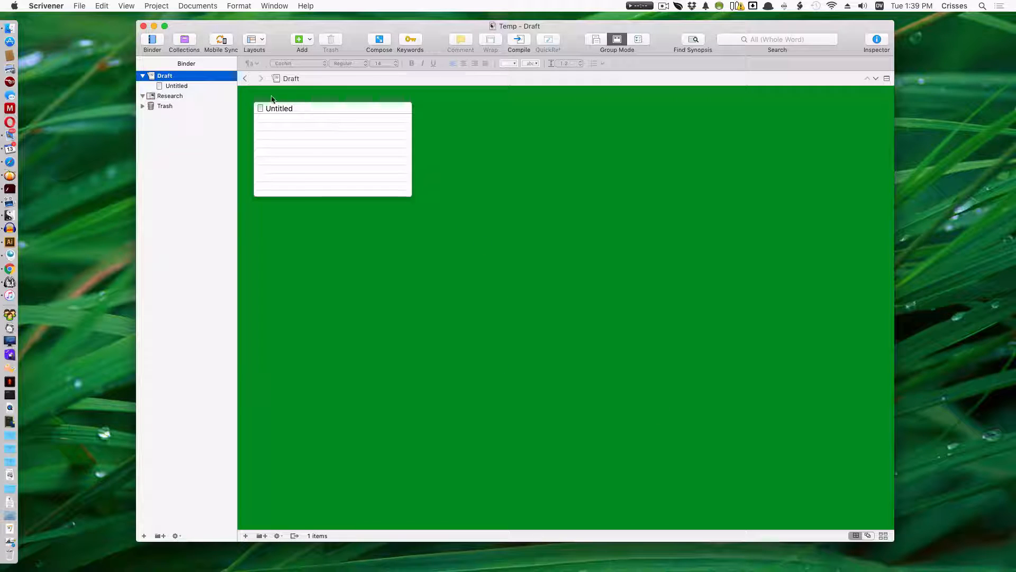
double_click(296, 108)
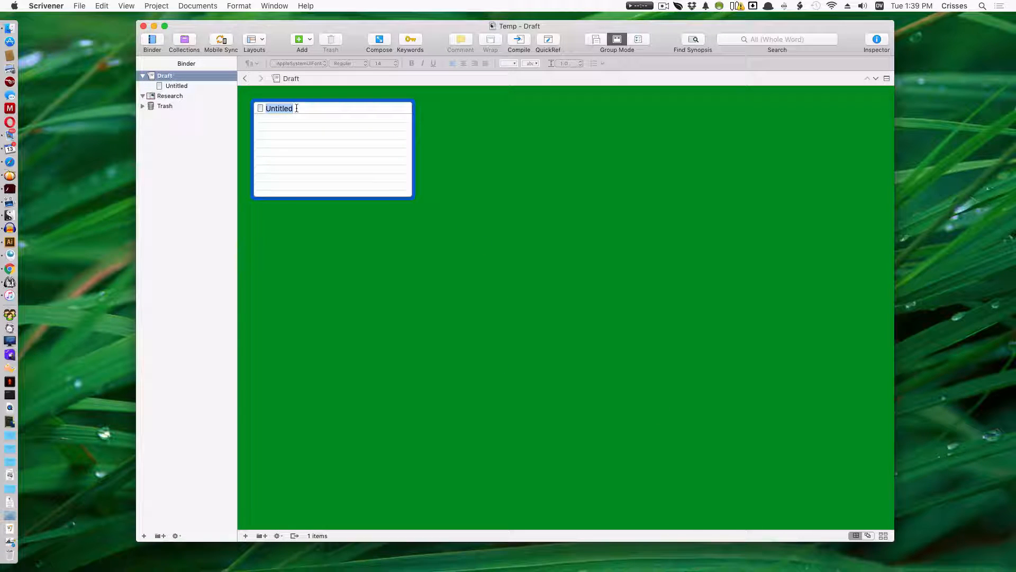
type("Chapter 1")
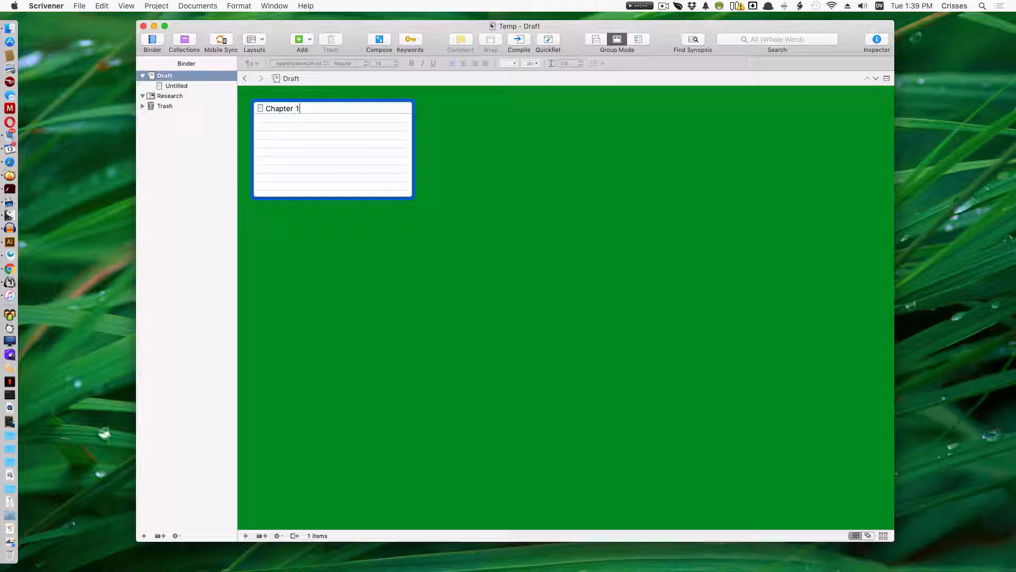
key("Return")
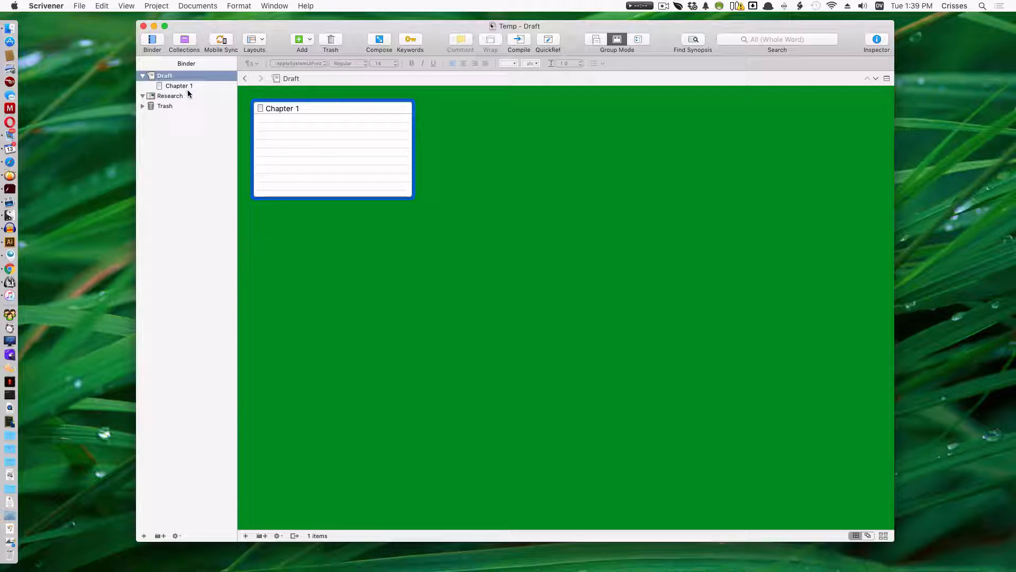
left_click(331, 149)
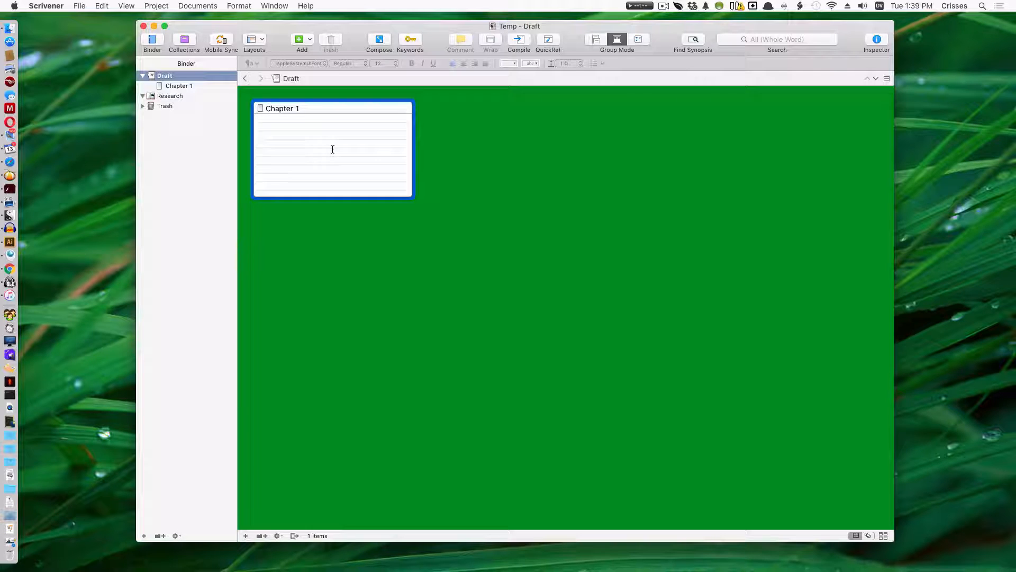
type("The story starts here!")
key("Escape")
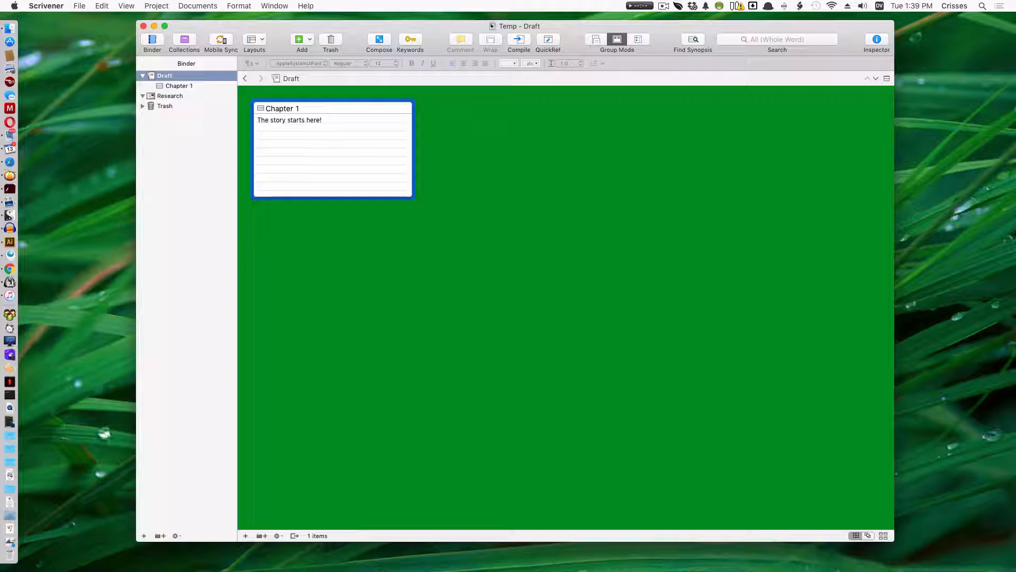
Add a second index card titled "Chapter 2" with the synopsis "The problem develops.".
key("Return")
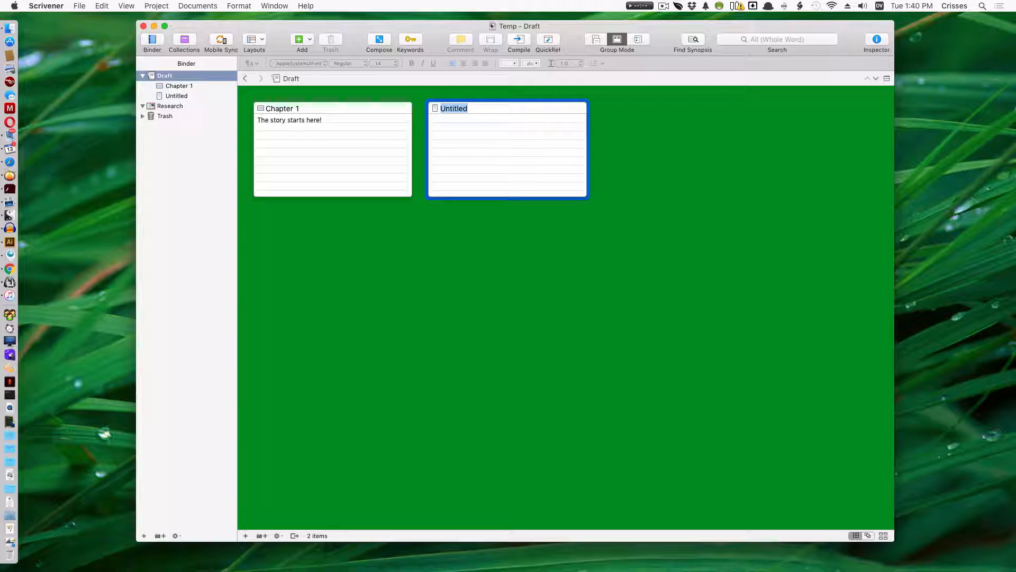
type("Chapter 2")
key("Tab")
type("The problem del")
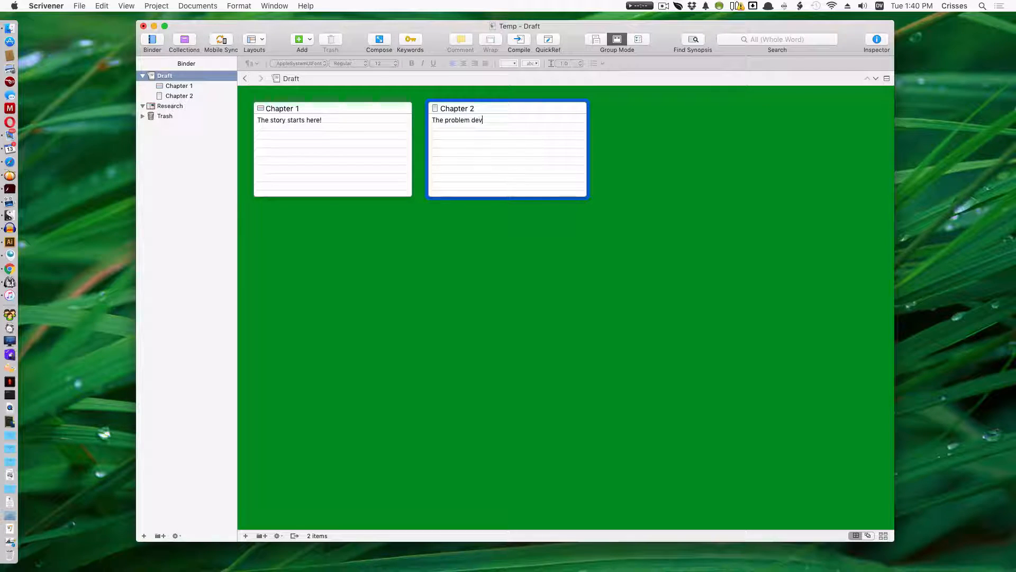
type("elops.")
Add a third index card titled "Chapter 3" with the synopsis "Even more complications.".
key("super+n")
type("CH")
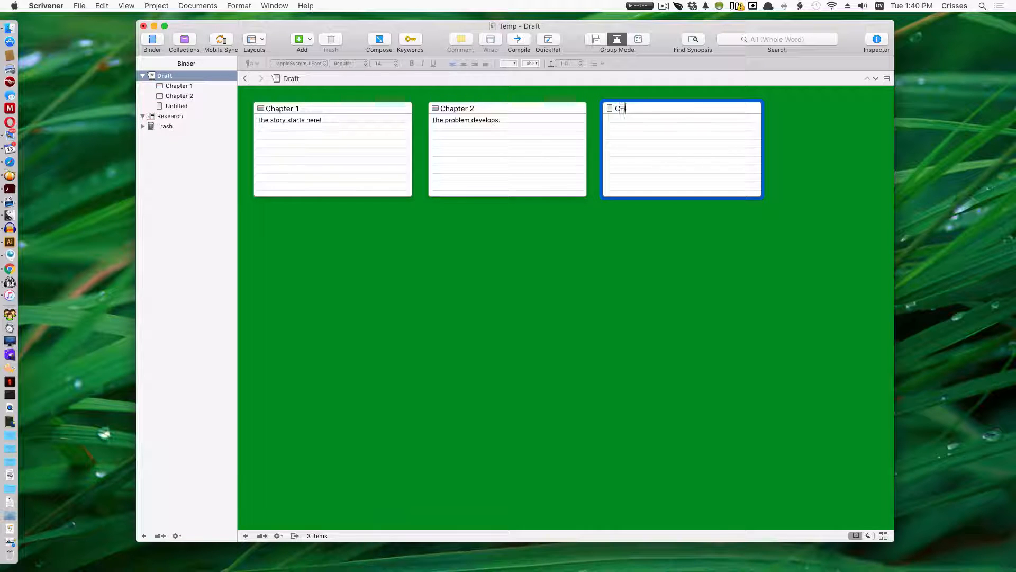
key("BackSpace")
type("hapter 3")
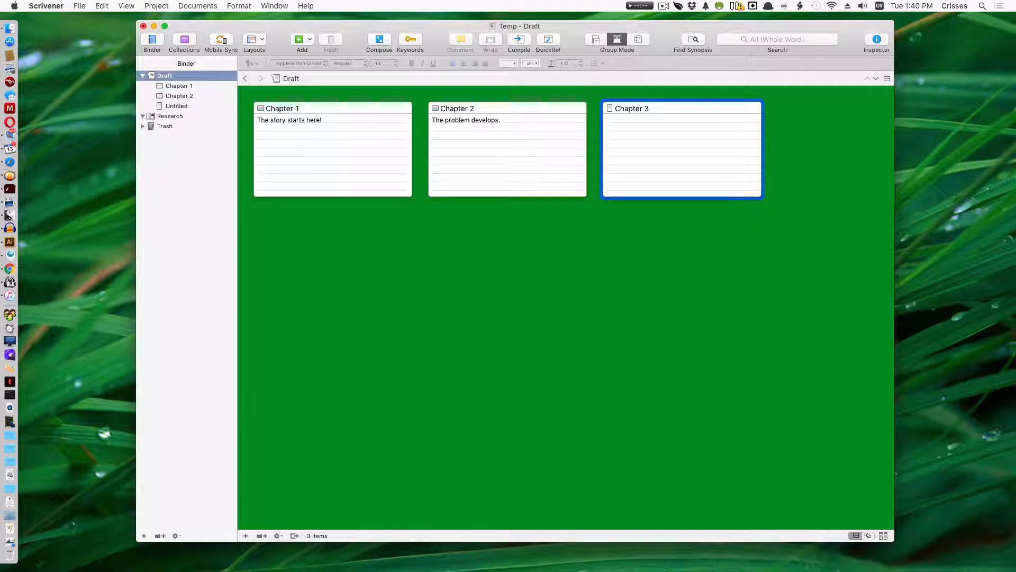
key("Tab")
type("Even more")
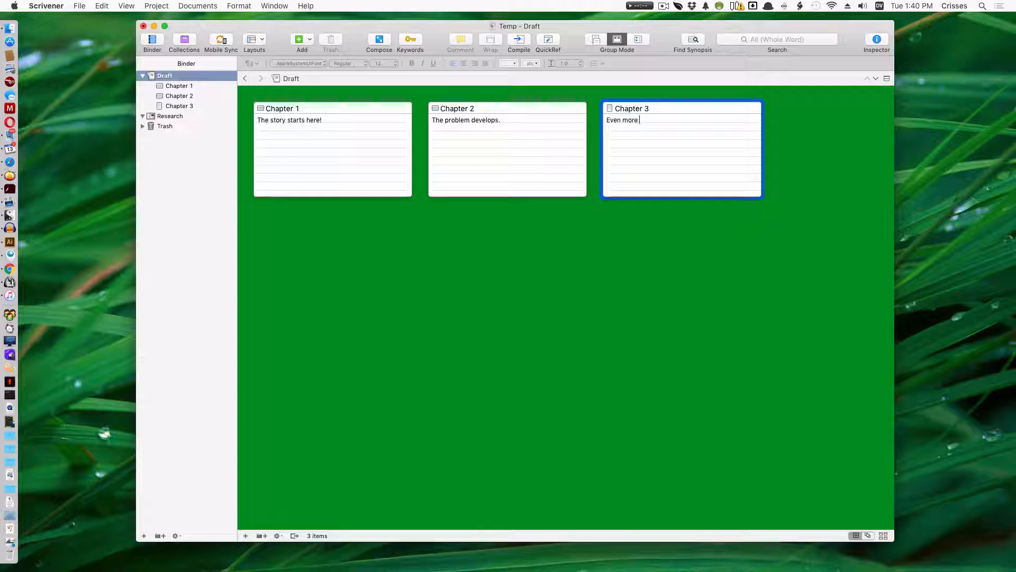
type(".complications.")
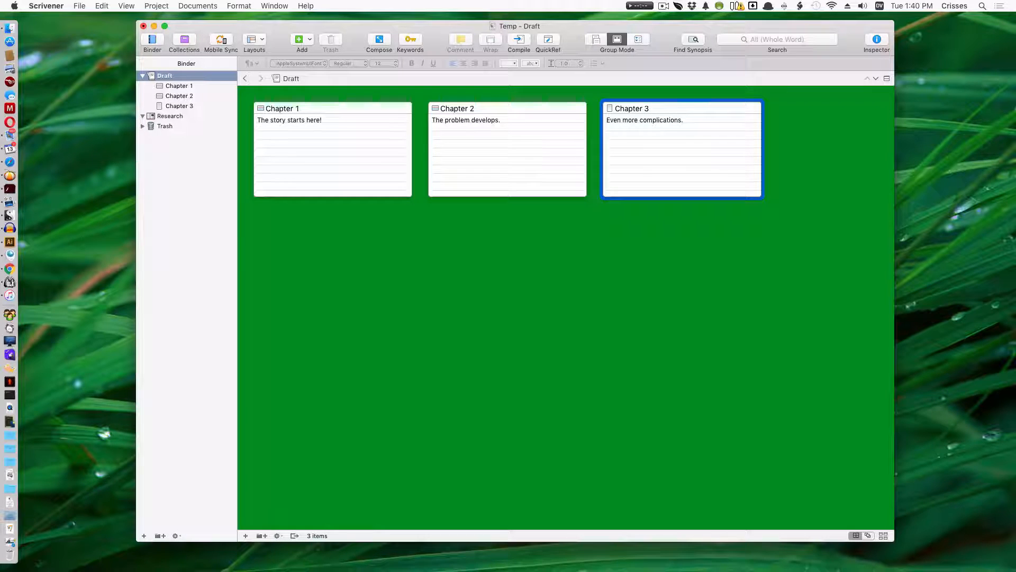
Add a fourth index card titled "Chapter 4" with the synopsis "Introduce the Villain.".
key("super+n")
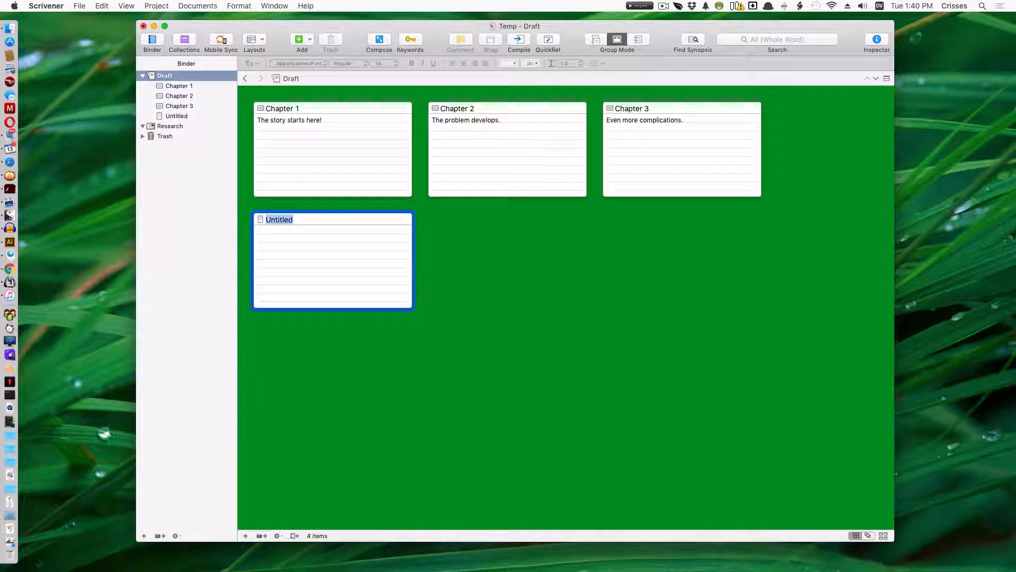
type("Chapter 4")
key("Tab")
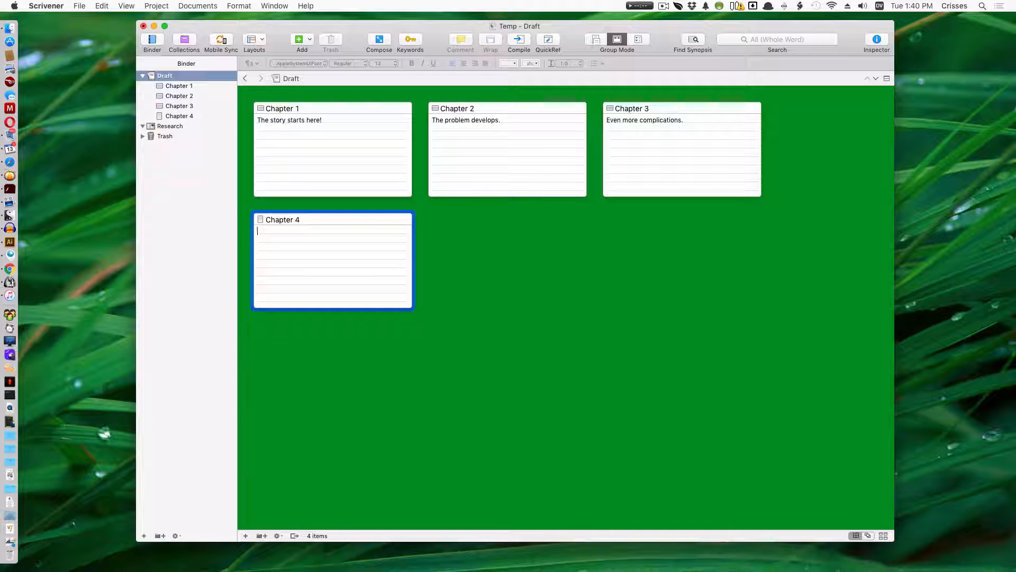
type("Introduce the Villain.")
left_click(463, 244)
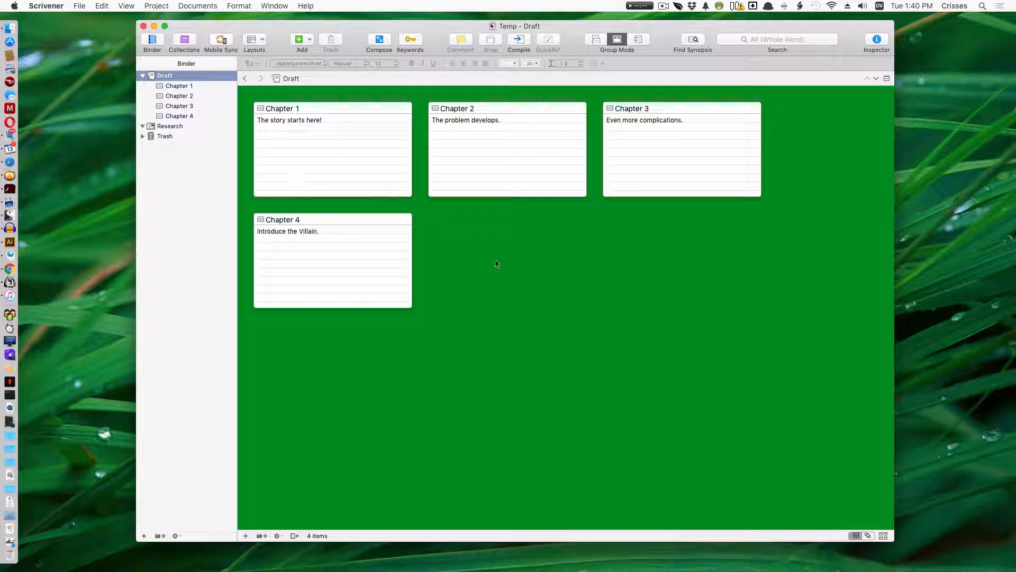
Move the Chapter 4 card between Chapter 1 and Chapter 2 on the corkboard and check its place in the binder.
left_click_drag(320, 263, 421, 143)
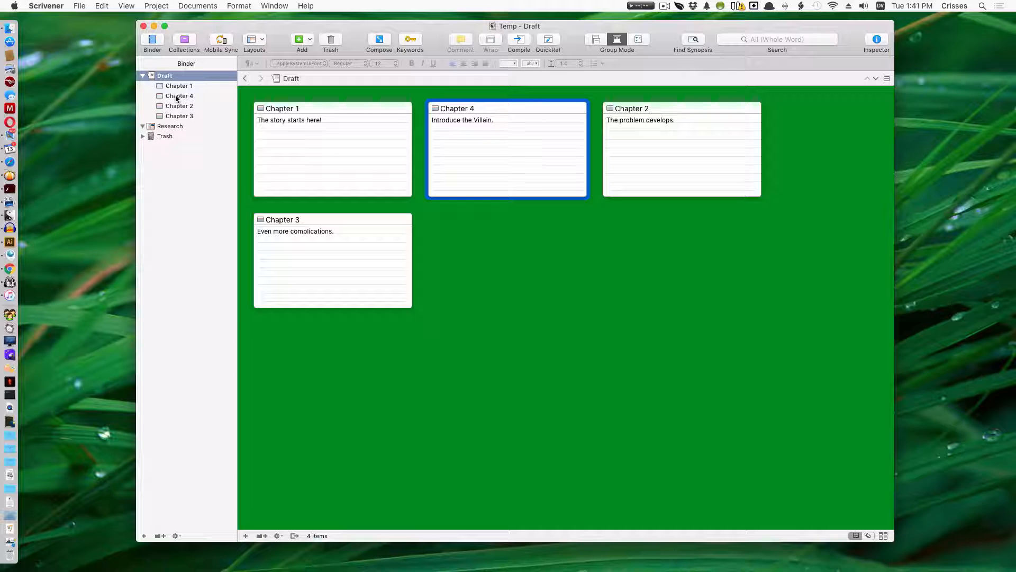
mouse_move(176, 98)
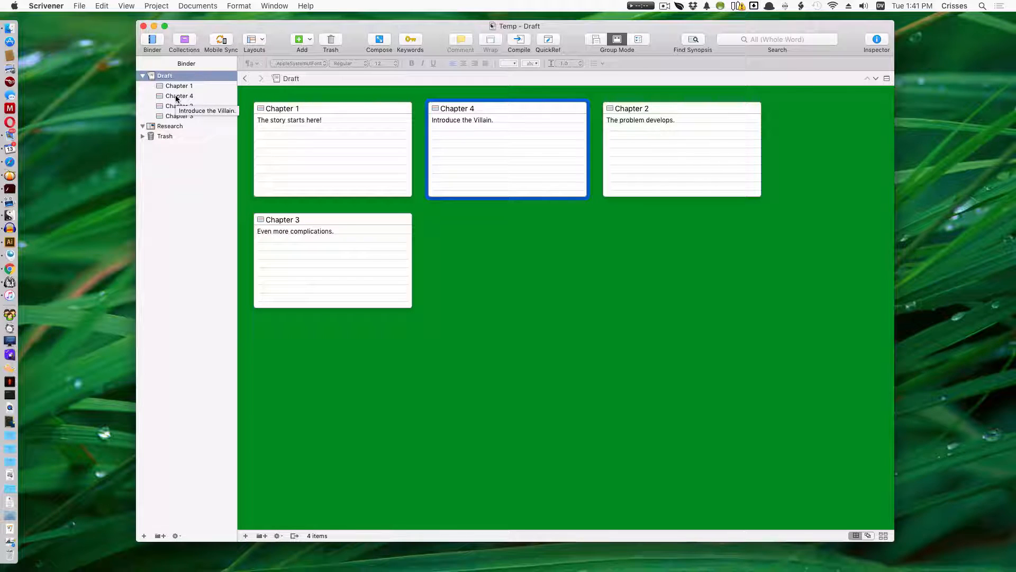
left_click(483, 350)
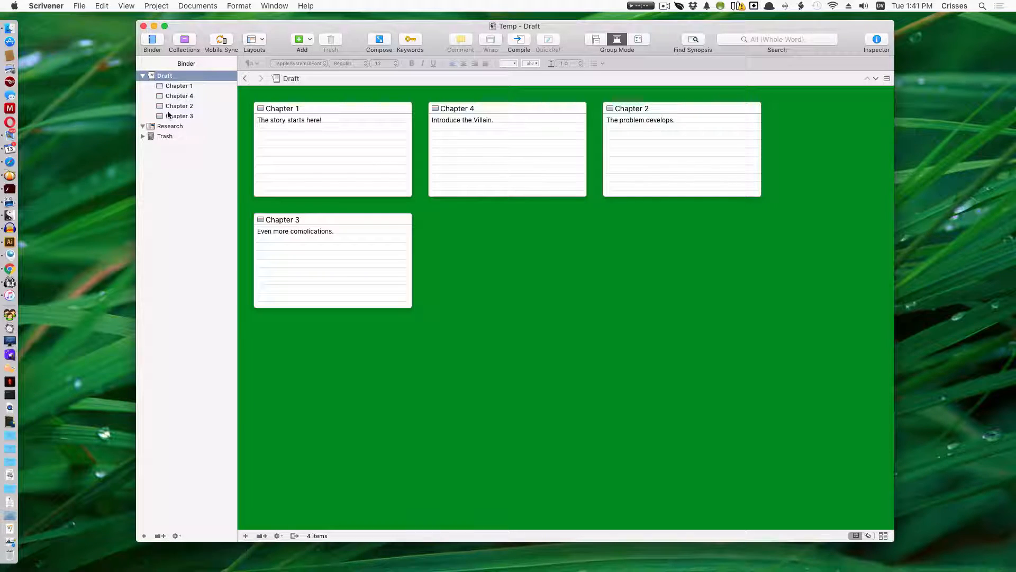
Add a new folder named "Part I" below the chapters in the Draft.
left_click(159, 535)
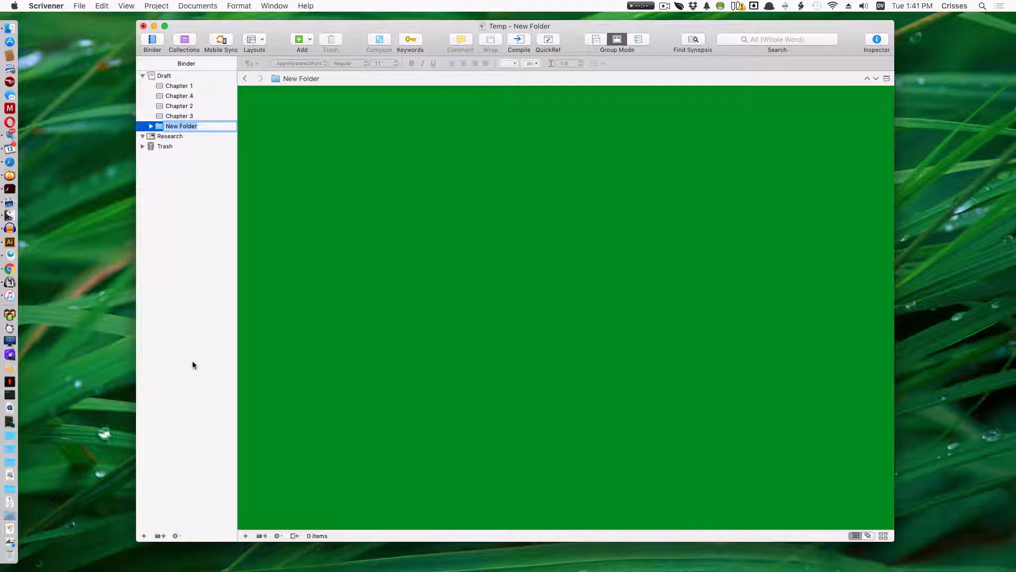
type("Part I")
key("Return")
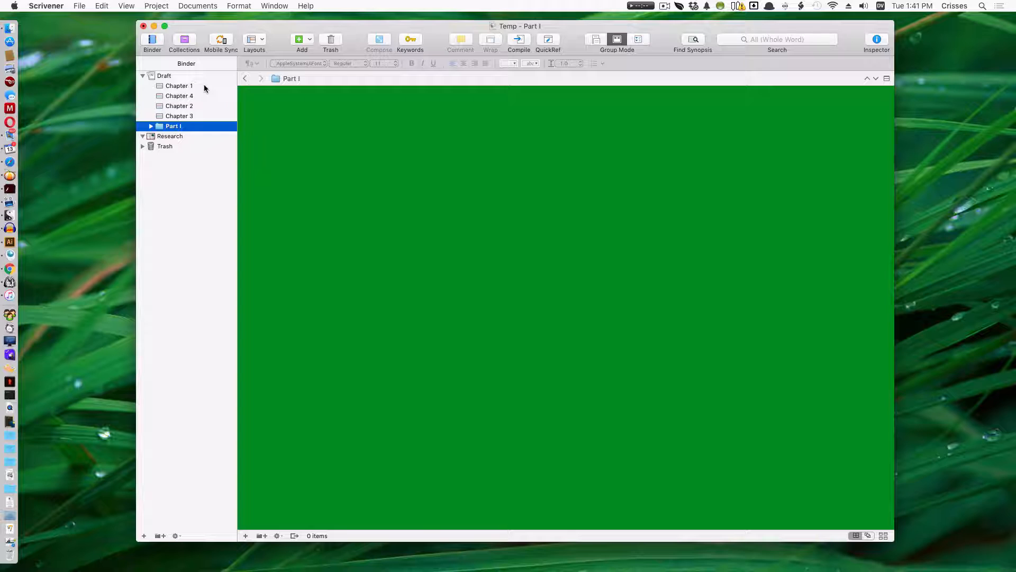
Move all four chapter documents into the Part I folder in the binder.
left_click(204, 85)
left_click(190, 116, "shift")
left_click_drag(185, 120, 170, 126)
Compare the corkboards of the Part I folder and the Draft folder.
left_click(163, 87)
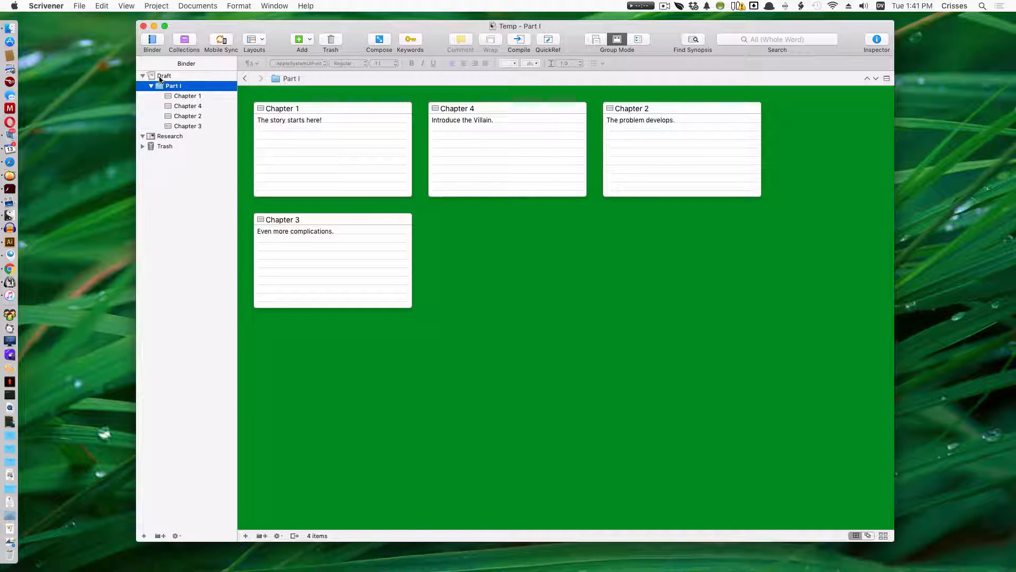
key("Up")
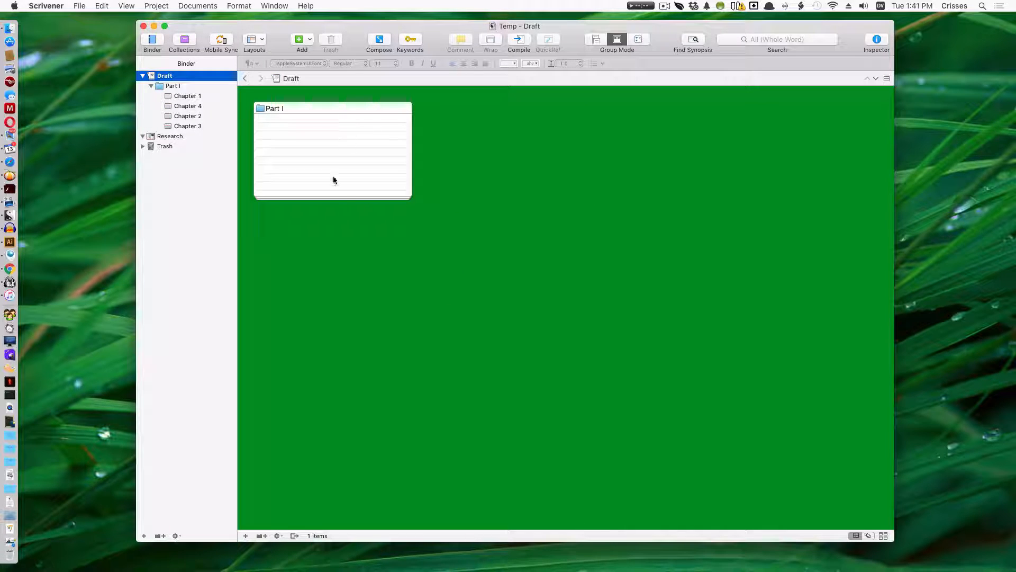
key("Down")
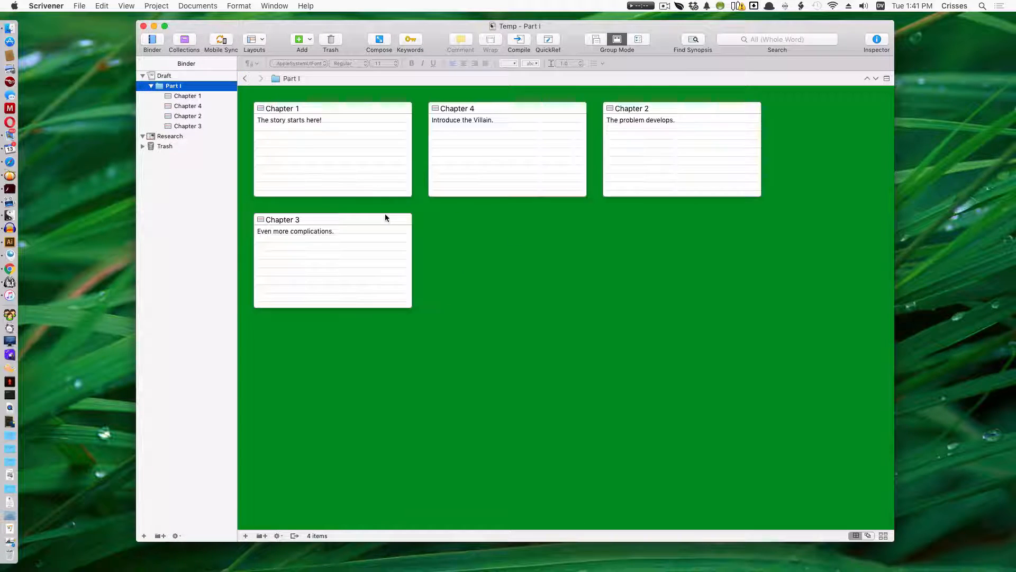
Show the Draft folder as an outline and expand Part I to list its chapters with their synopses.
left_click(160, 76)
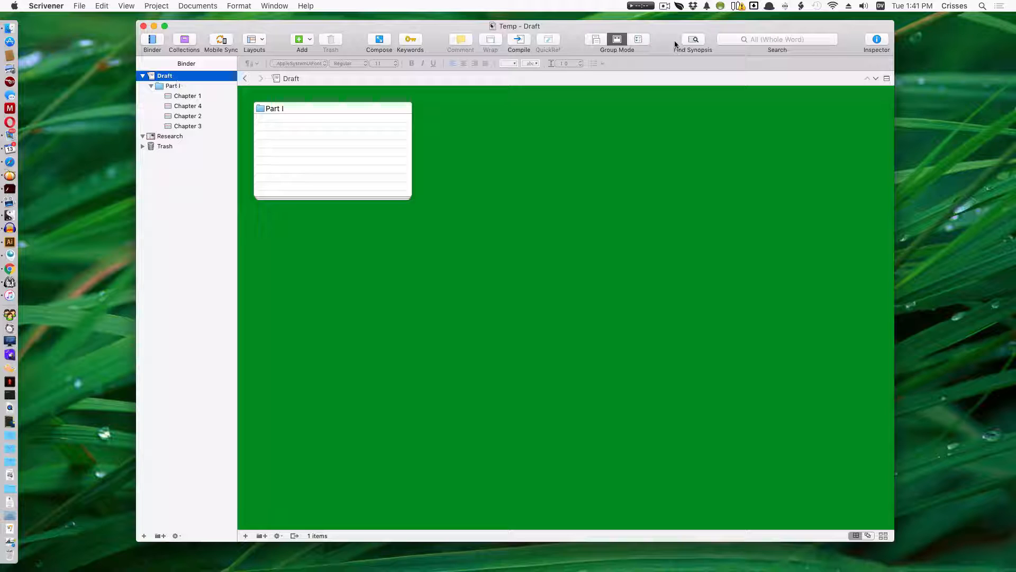
left_click(643, 40)
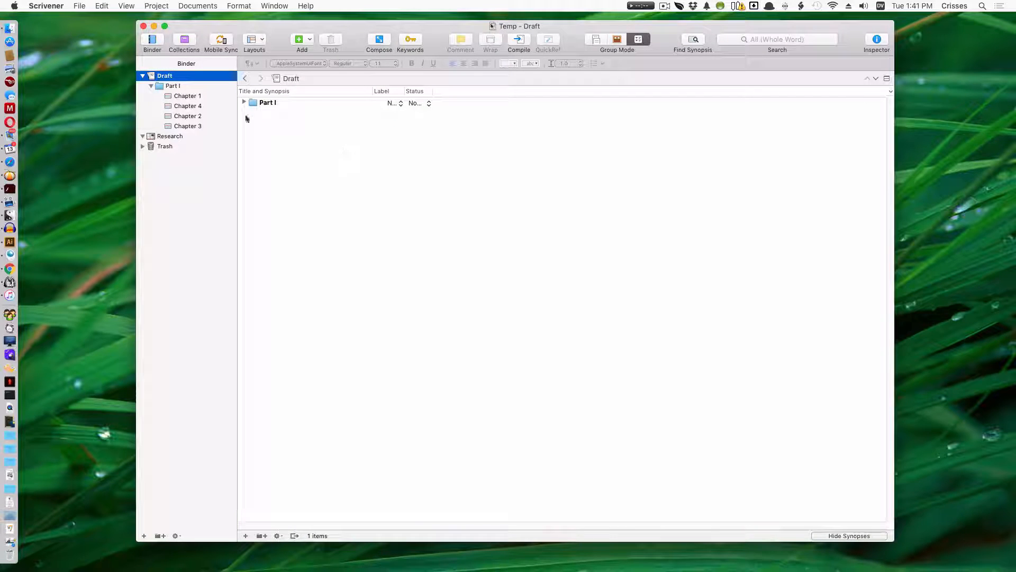
left_click(244, 102)
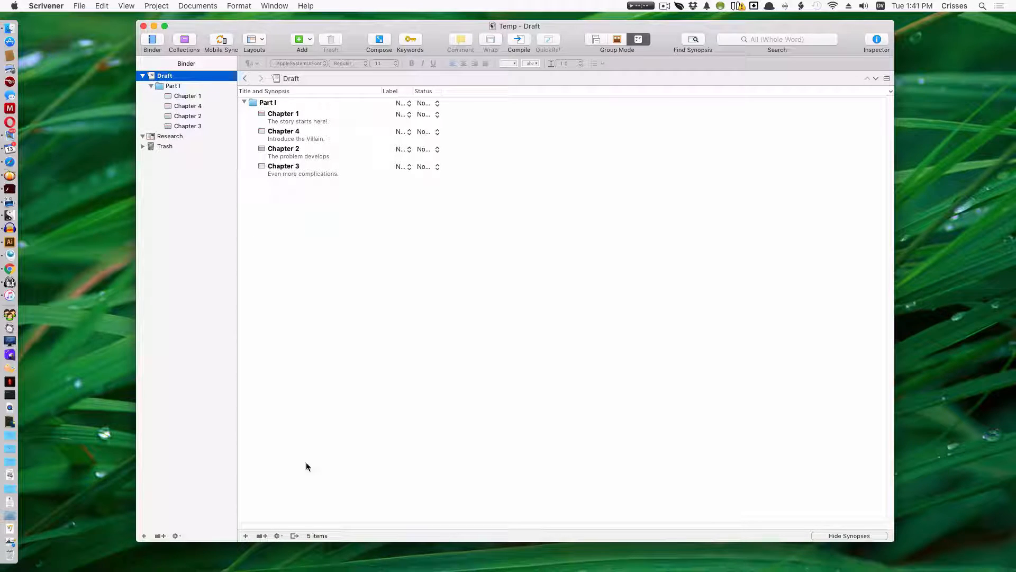
Add a folder titled "Part II" with the synopsis "The build-up" below Part I in the Draft outline.
left_click(262, 536)
type("Part ")
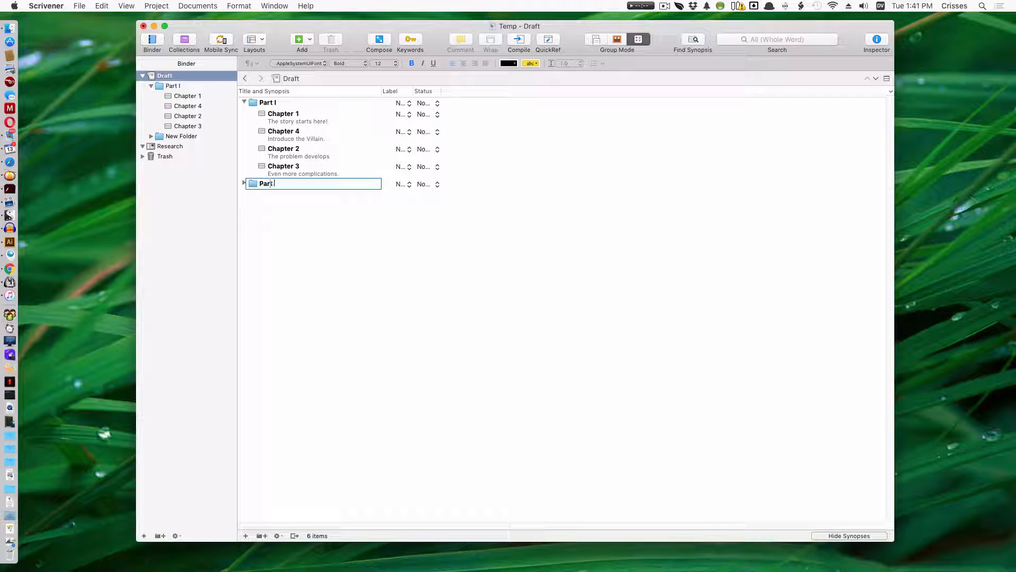
type("2")
key("BackSpace")
type("II")
key("Tab")
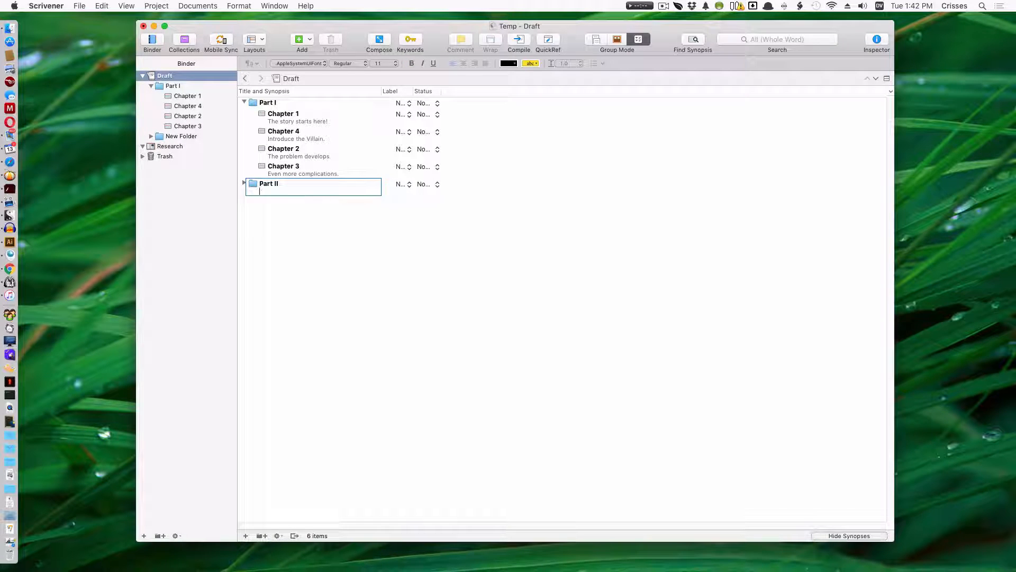
type("The build-up")
key("Return")
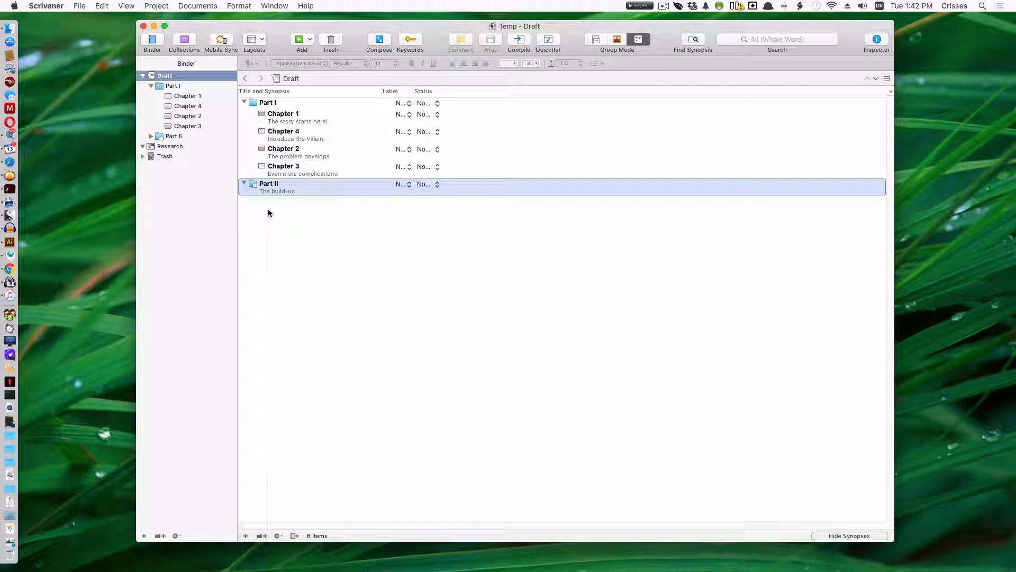
Add three untitled documents inside the Part II folder.
key("super+n")
key("super+n")
key("super+n")
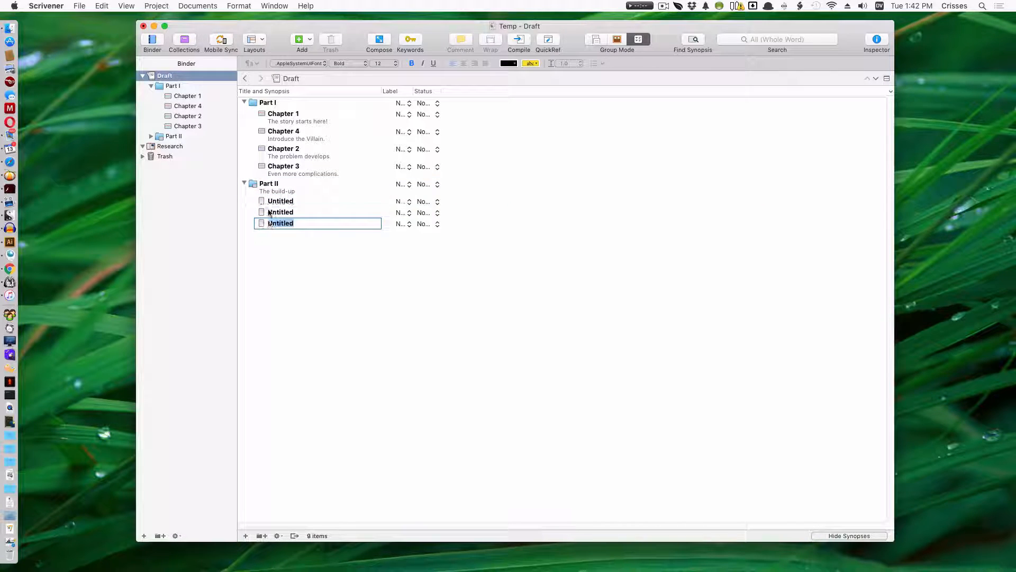
key("Return")
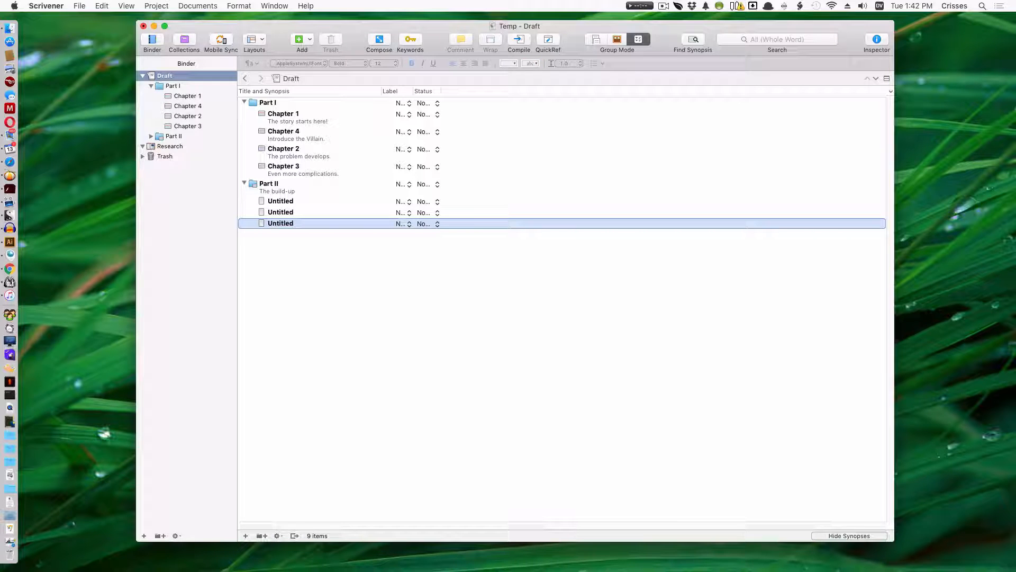
Add a folder titled "Part III" with the synopsis "The resolution" at the same level as Part II.
left_click(261, 535)
left_click(259, 234)
left_click_drag(259, 234, 241, 237)
left_click(270, 233)
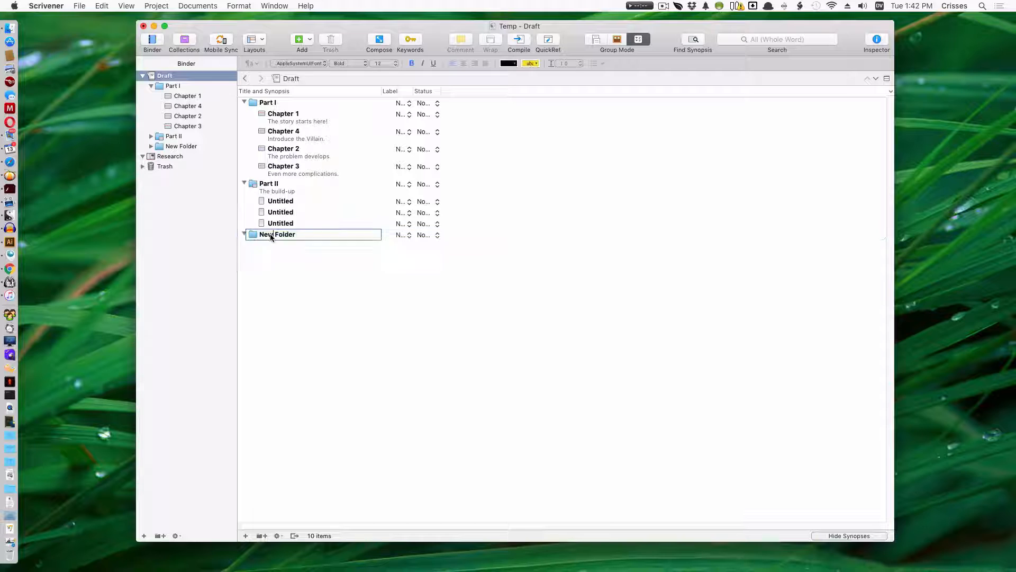
type("Part III")
key("Tab")
type("The resolution")
key("Return")
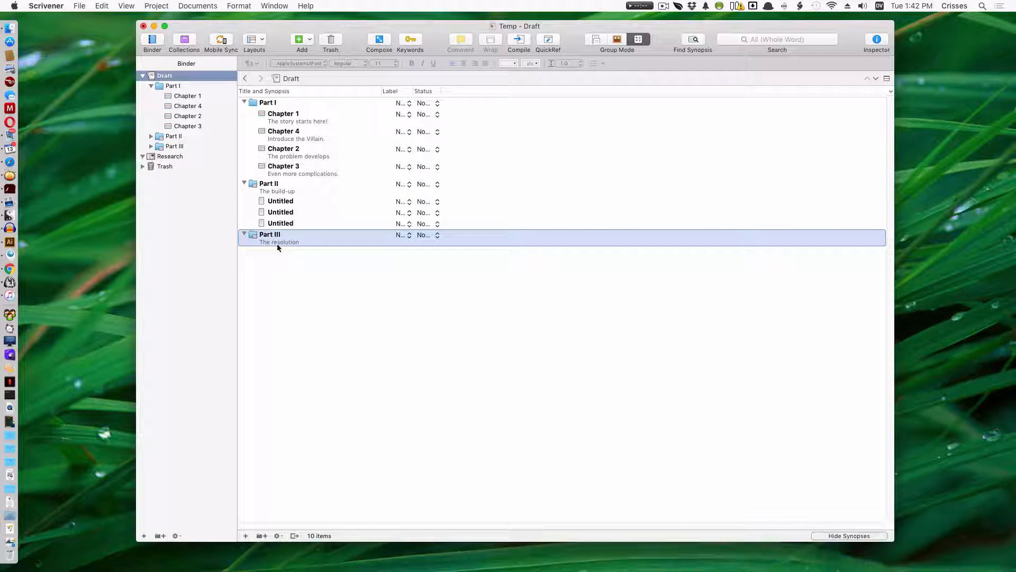
Add a document titled "The Big Clash" inside Part III with the synopsis "Everything hits the fan.".
key("super+n")
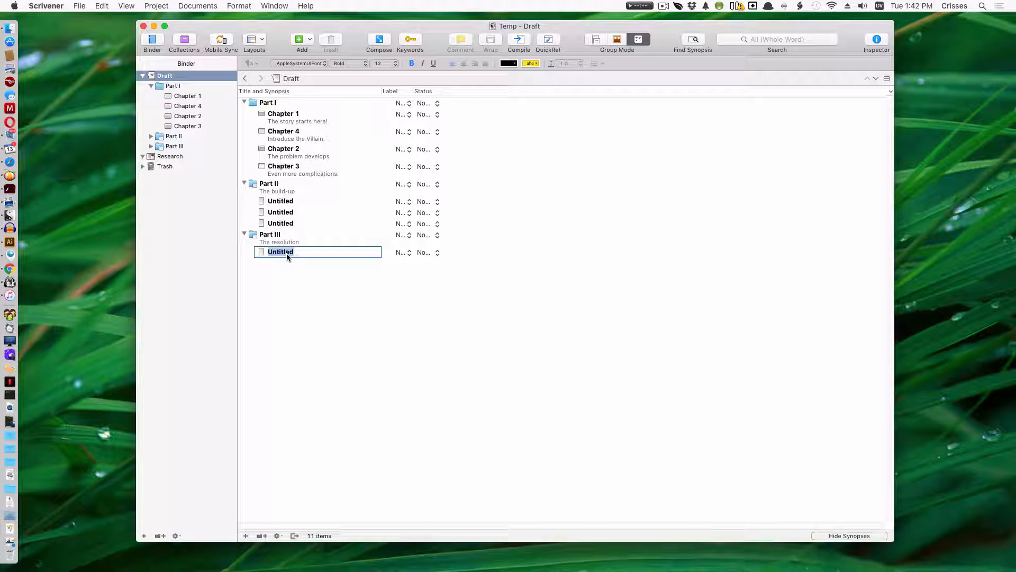
type("The Big Clash")
key("Tab")
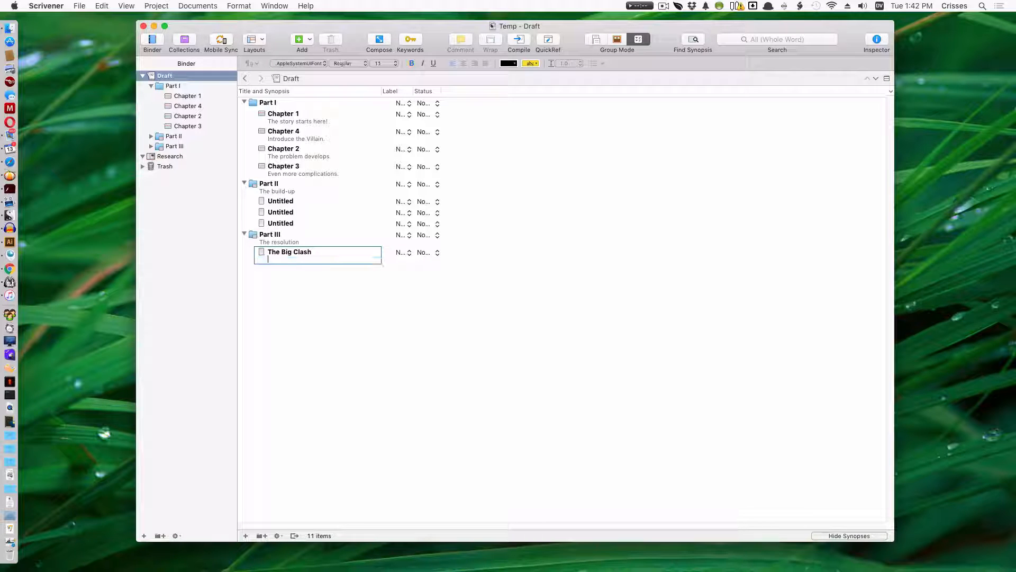
type("Everything hits ")
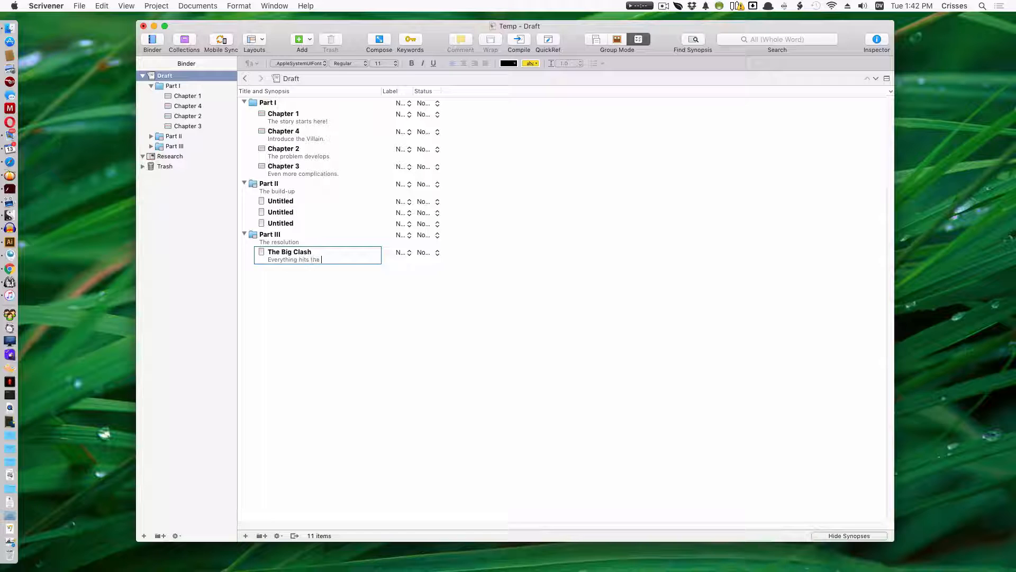
type("the fan")
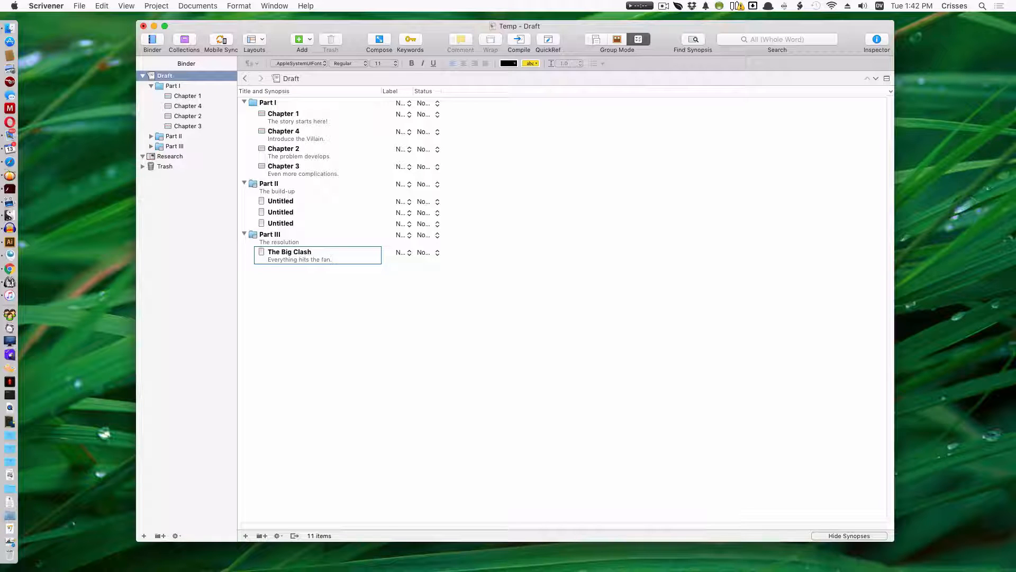
left_click(327, 328)
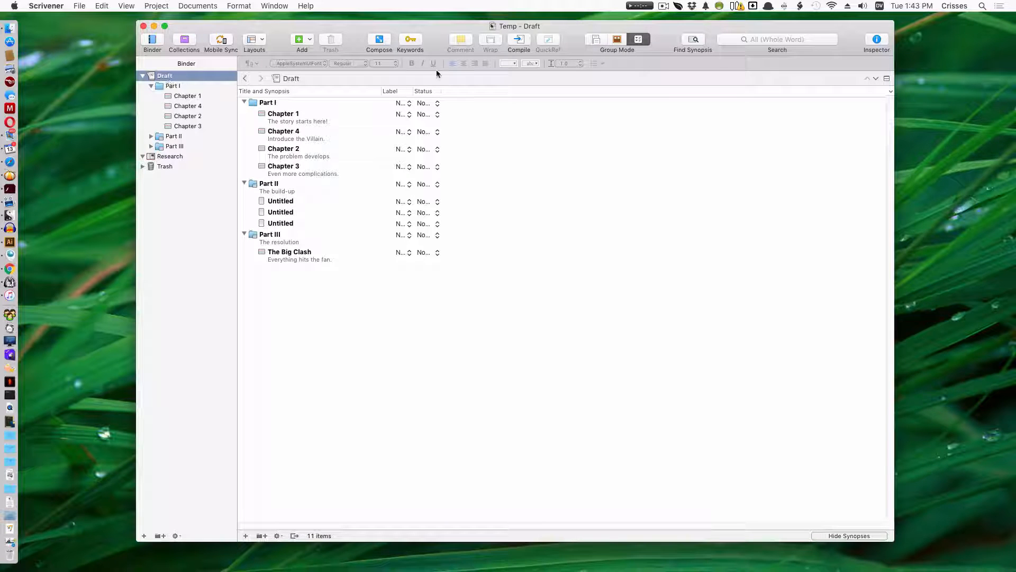
Show the Draft as one composite text and expand Part II and Part III in the binder.
left_click(594, 40)
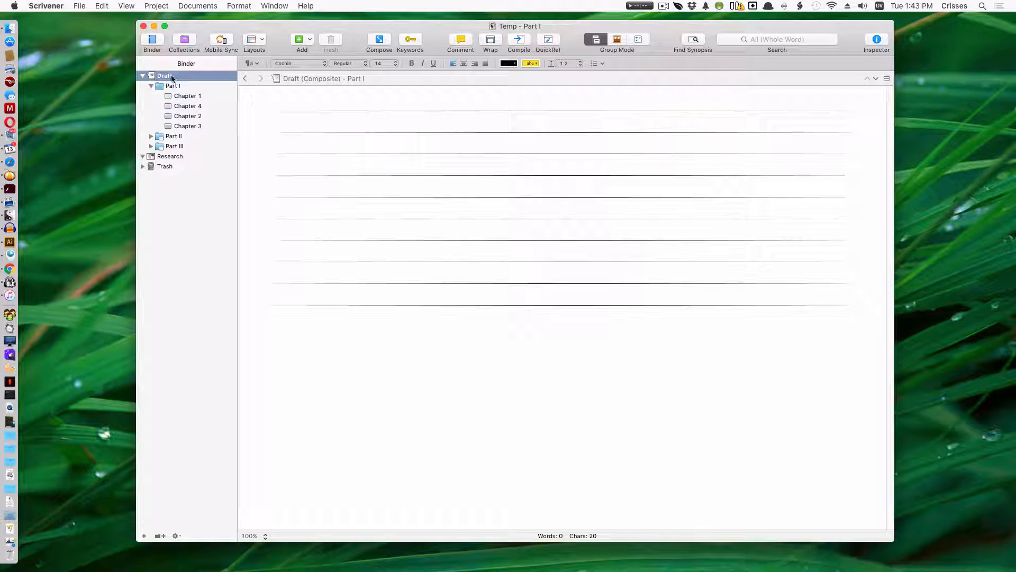
left_click(150, 137)
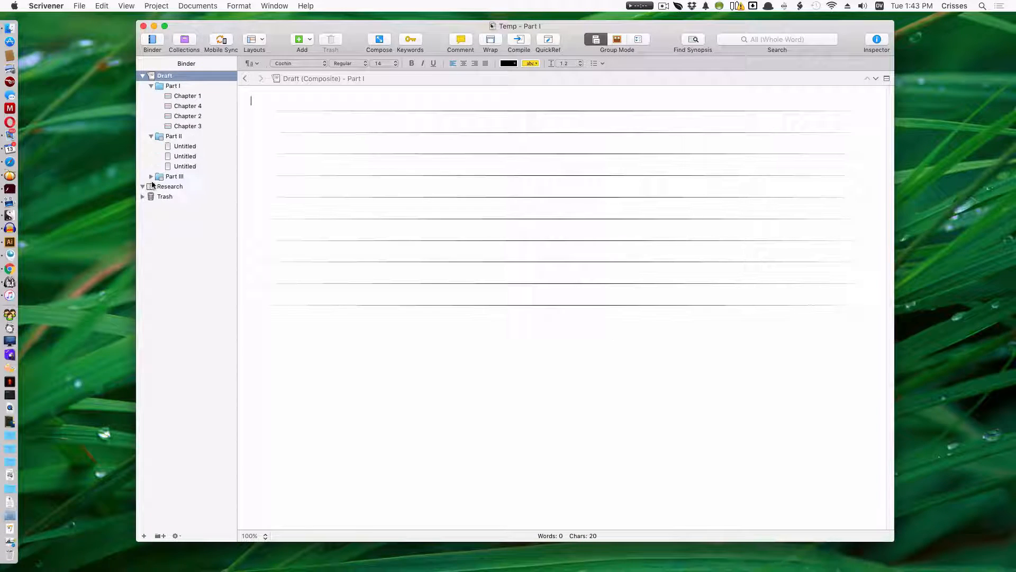
left_click(151, 176)
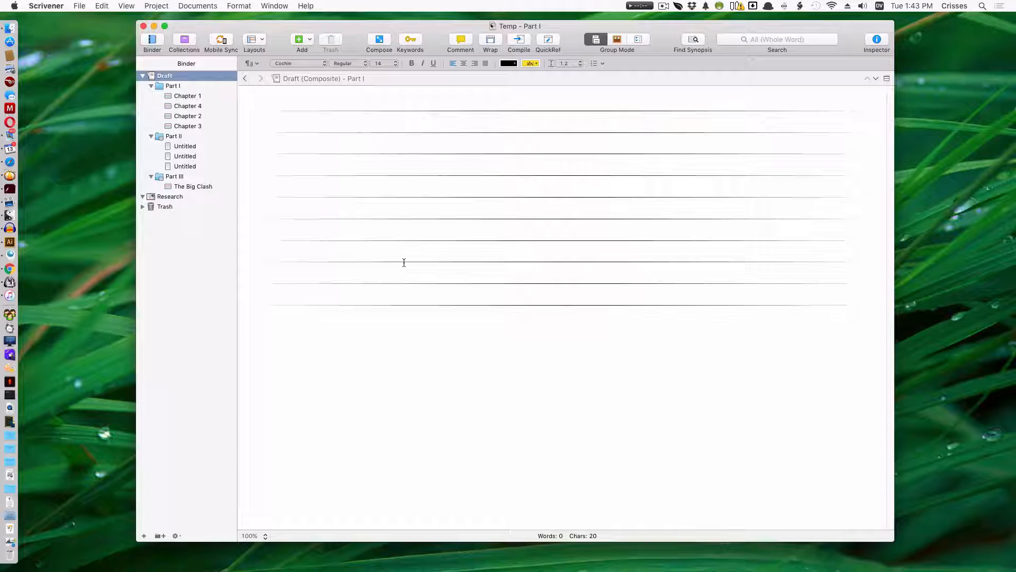
Show the inspector, check the synopses of Chapter 4 and Chapter 1, and return to the composite Draft.
left_click(877, 40)
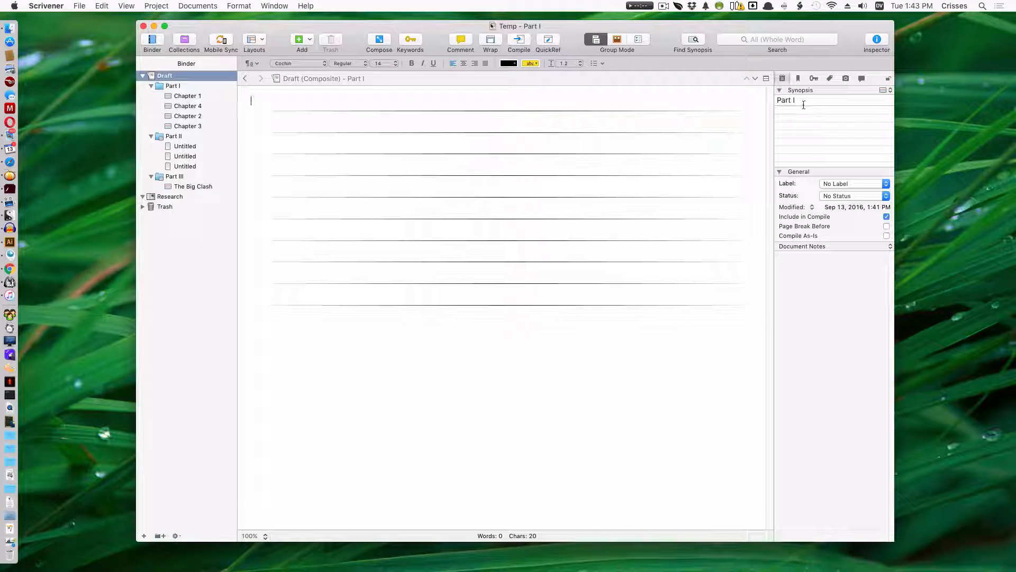
left_click(464, 120)
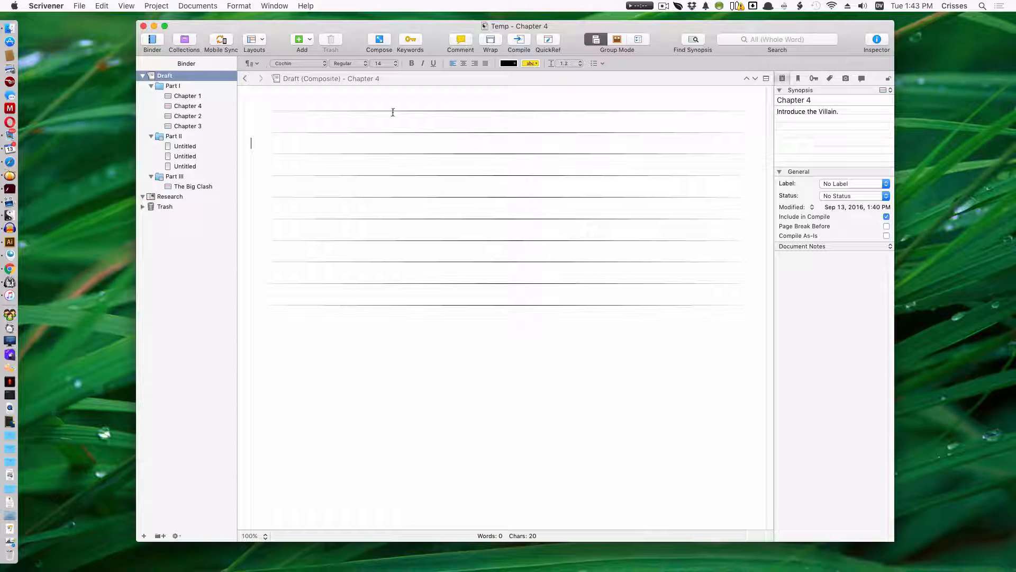
left_click(304, 121)
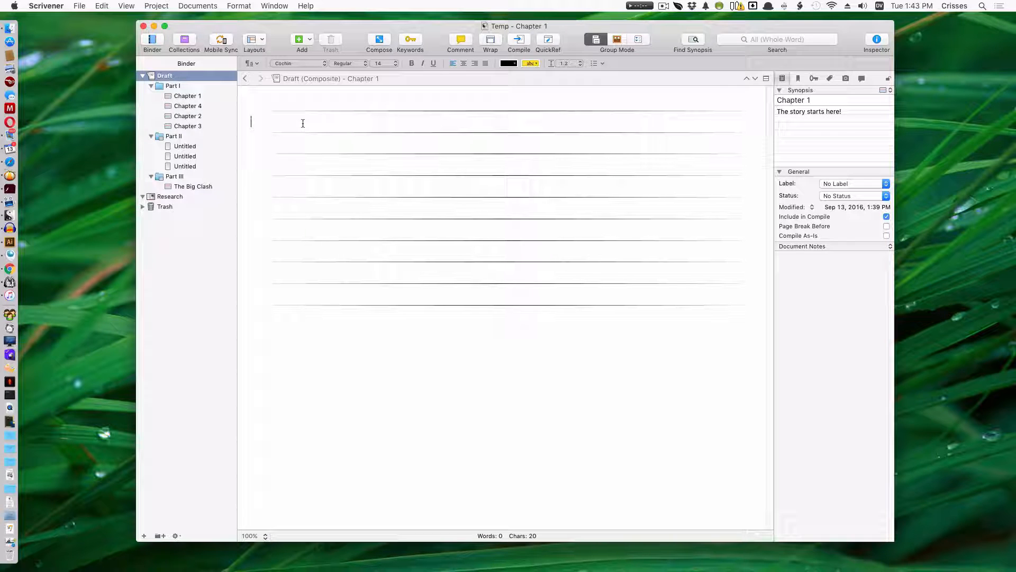
left_click(191, 98)
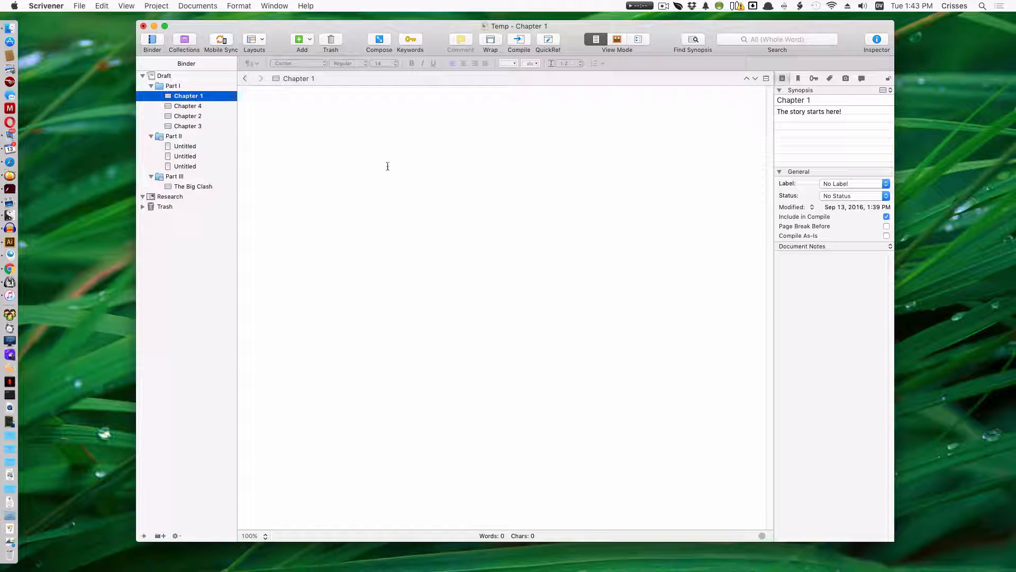
left_click(165, 76)
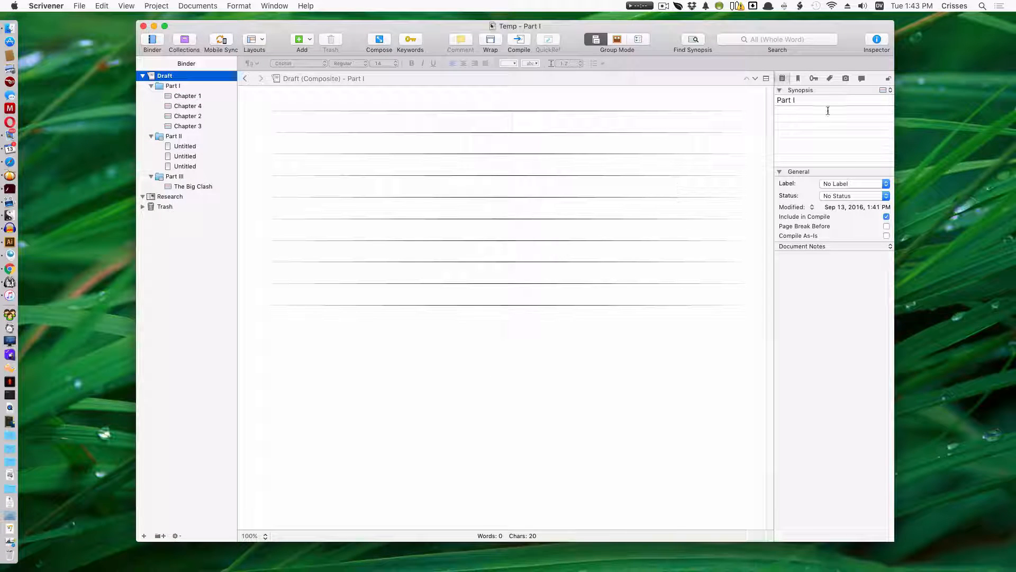
Fill Chapter 1's text section and its document notes with placeholder paragraphs beginning "Et iusto odio dignissim".
left_click(323, 123)
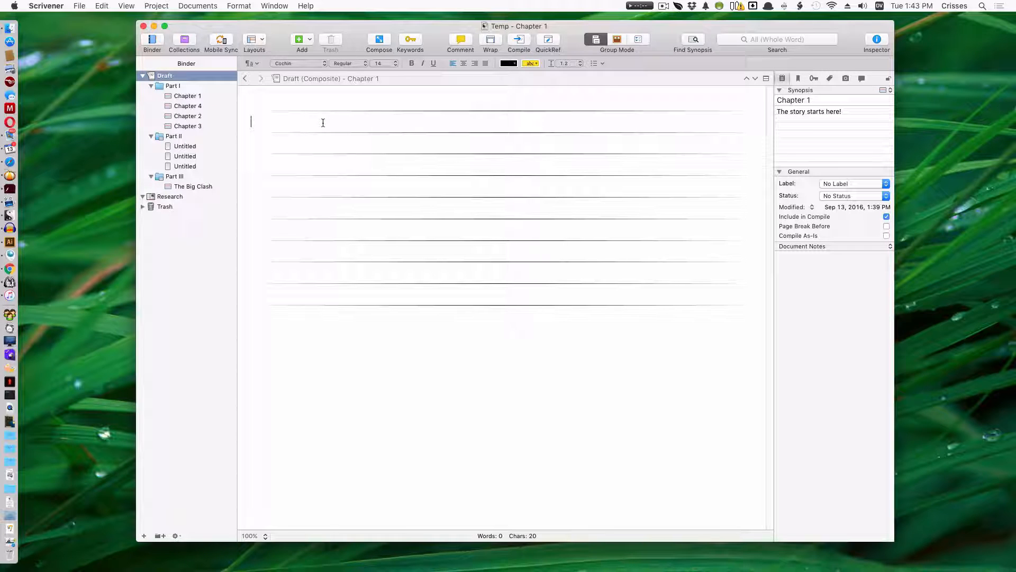
type("Et iusto odio dignissim, qui blandit praesent luptatum zzril delenit. Lius quod ii legunt saepius claritas est etiam processus dynamicus qui sequitur mutationem consuetudium lectorum mirum? Eum iriure dolor in hendrerit in vulputate velit esse molestie consequat vel illum. Nobis eleifend option congue nihil imperdiet doming id quod mazim placerat facer possim assum typi. Adipiscing elit sed diam nonummy nibh euismod tincidunt ut laoreet dolore magna aliquam erat. Consectetuer volutpat ut wisi enim ad minim veniam quis nostrud exerci tation. Tempor cum soluta non habent claritatem insitam est usus legentis, in iis qui facit. Nulla facilisis at vero eros et accumsan augue duis dolore te feugait nulla.  Dolor in hendrerit in vulputate velit esse molestie consequat vel. Possim assum typi non habent claritatem insitam est usus legentis in iis qui facit eorum. Investigationes demonstraverunt lectores legere me lius quod ii legunt saepius claritas est? Modo typi qui nunc nobis videntur parum clari fiant sollemnes in? Ipsum dolor sit amet consectetuer adipiscing elit sed diam nonummy nibh euismod tincidunt ut. Dolore eu feugiat nulla facilisis, at vero eros et. Gothica quam nunc putamus parum claram anteposuerit litterarum formas humanitatis per seacula quarta decima.  Vulputate velit esse molestie consequat vel illum dolore eu. At vero eros et accumsan et iusto odio dignissim qui blandit praesent luptatum zzril delenit? Dolore magna aliquam erat volutpat ut, wisi enim ad minim. Ex ea commodo consequat duis autem vel eum iriure? Tincidunt ut laoreet veniam quis nostrud: exerci tation ullamcorper suscipit lobortis nisl ut.  Luptatum zzril delenit augue duis dolore te feugait nulla facilisi nam liber! Lius quod ii legunt saepius claritas est etiam?")
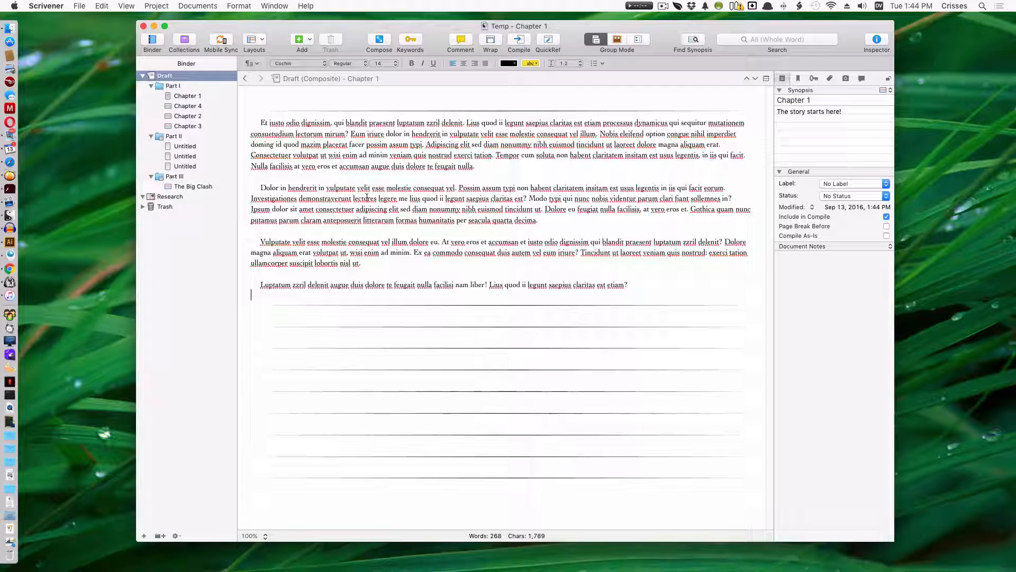
left_click(845, 295)
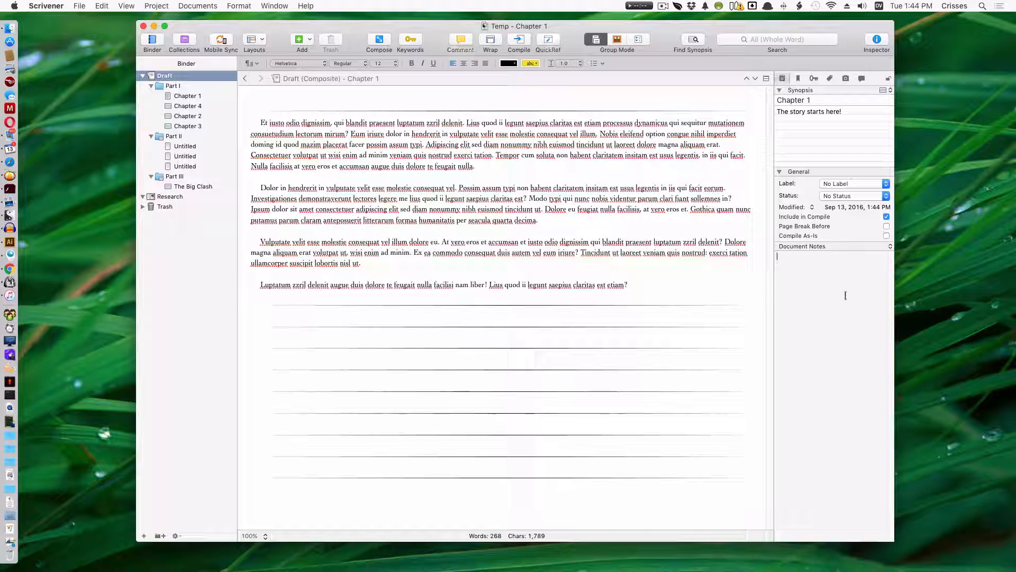
type("Et iusto odio dignissim, qui blandit praesent luptatum zzril delenit. Lius quod ii legunt saepius claritas est etiam processus dynamicus qui sequitur mutationem consuetudium lectorum mirum? Eum iriure dolor in hendrerit in vulputate velit esse molestie consequat vel illum. Nobis eleifend option congue nihil imperdiet doming id quod mazim placerat facer possim assum typi. Adipiscing elit sed diam nonummy nibh euismod tincidunt ut laoreet dolore magna aliquam erat. Consectetuer volutpat ut wisi enim ad minim veniam quis nostrud exerci tation. Tempor cum soluta non habent claritatem insitam est usus legentis, in iis qui facit. Nulla facilisis at vero eros et accumsan augue duis dolore te feugait nulla.  Dolor in hendrerit in vulputate velit esse molestie consequat vel. Possim assum typi non habent claritatem insitam est usus legentis in iis qui facit eorum. Investigationes demonstraverunt lectores legere me lius quod ii legunt saepius claritas est? Modo typi qui nunc nobis videntur parum clari fiant sollemnes in? Ipsum dolor sit amet consectetuer adipiscing elit sed diam nonummy nibh euismod tincidunt ut. Dolore eu feugiat nulla facilisis, at vero eros et. Gothica quam nunc putamus parum claram anteposuerit litterarum formas humanitatis per seacula quarta decima.  Vulputate velit esse molestie consequat vel illum dolore eu. At vero eros et accumsan et iusto odio dignissim qui blandit praesent luptatum zzril delenit? Dolore magna aliquam erat volutpat ut, wisi enim ad minim. Ex ea commodo consequat duis autem vel eum iriure? Tincidunt ut laoreet veniam quis nostrud: exerci tation ullamcorper suscipit lobortis nisl ut.  Luptatum zzril delenit augue duis dolore te feugait nulla facilisi nam liber! Lius quod ii legunt saepius claritas est etiam?")
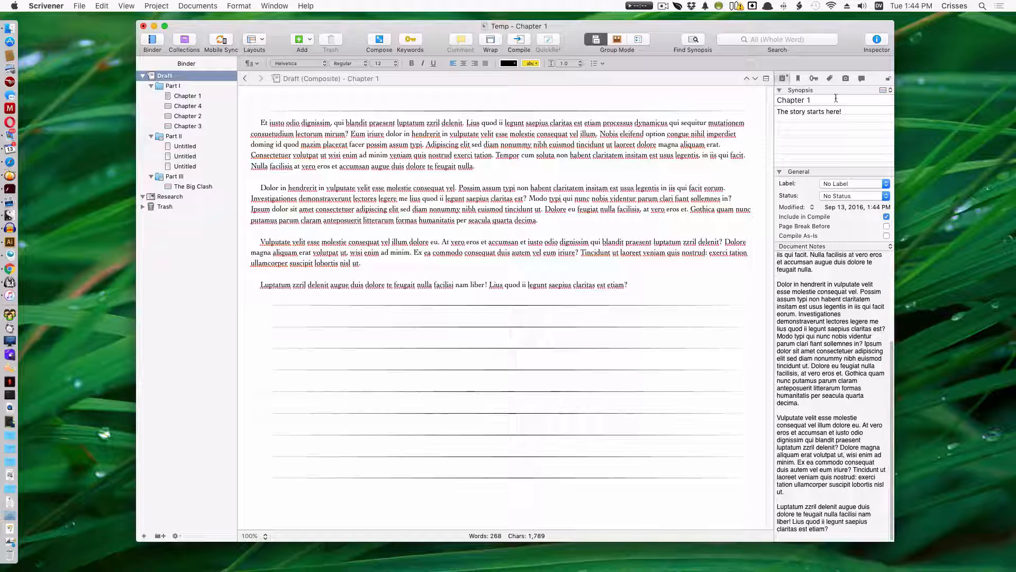
Give Chapter 1 the label Chapter and the status First Draft, and enable Page Break Before.
left_click(819, 139)
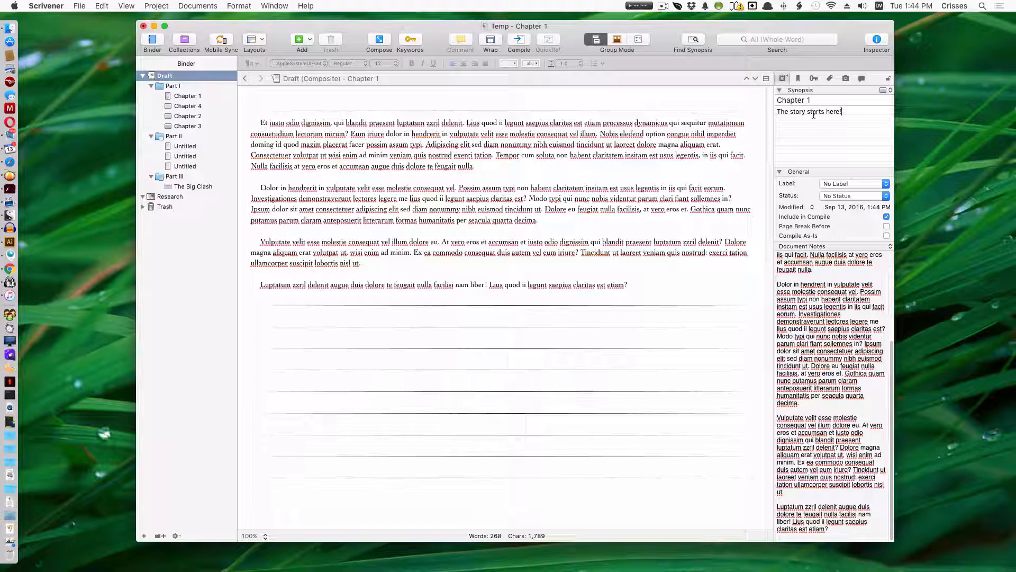
left_click(857, 184)
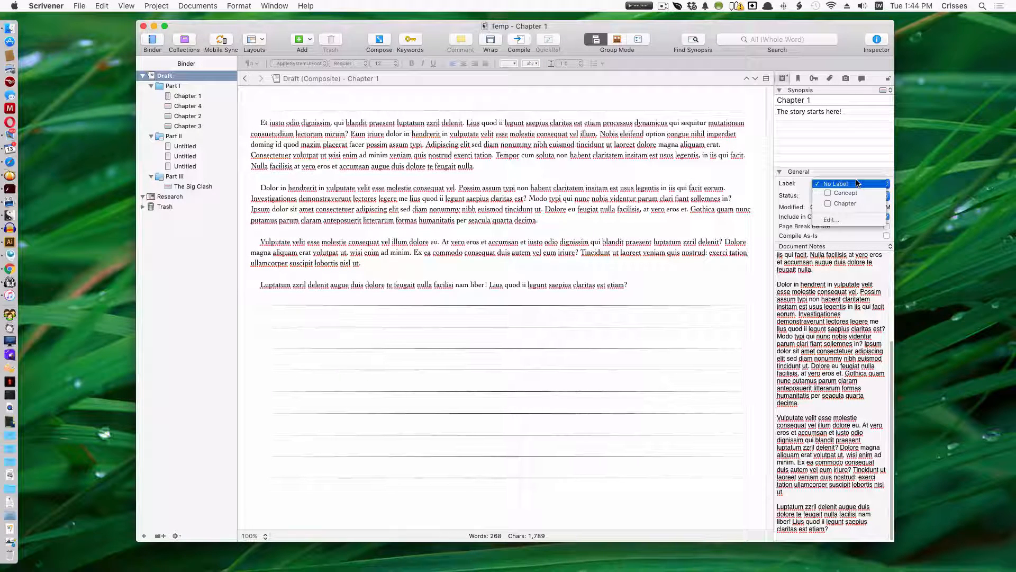
left_click(849, 203)
left_click(850, 196)
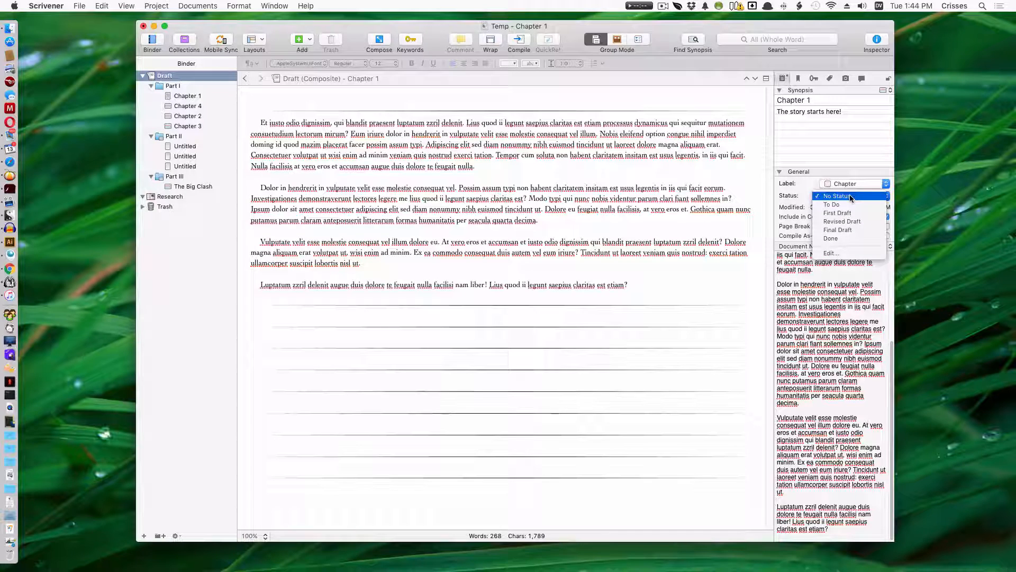
left_click(838, 212)
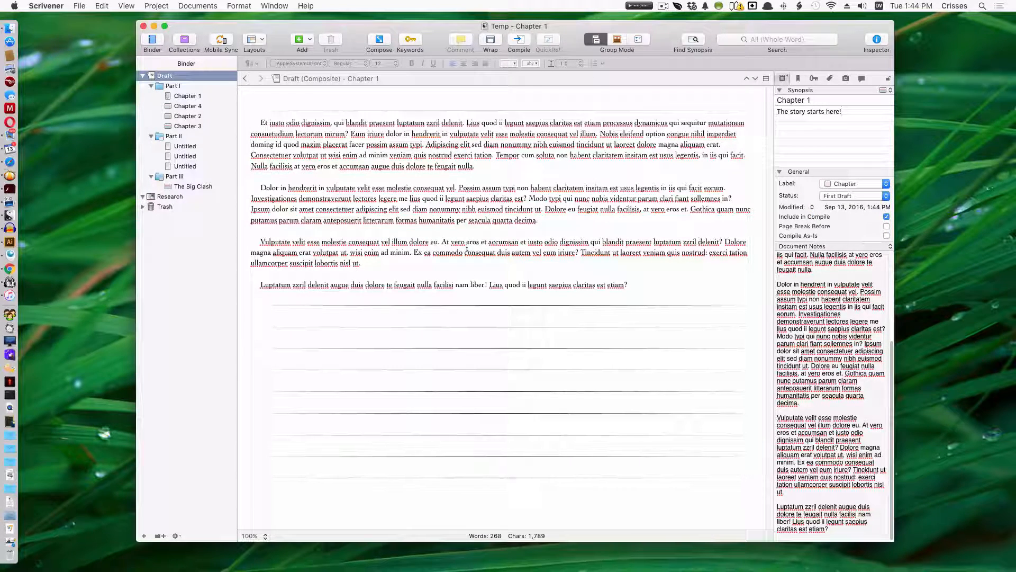
left_click(887, 226)
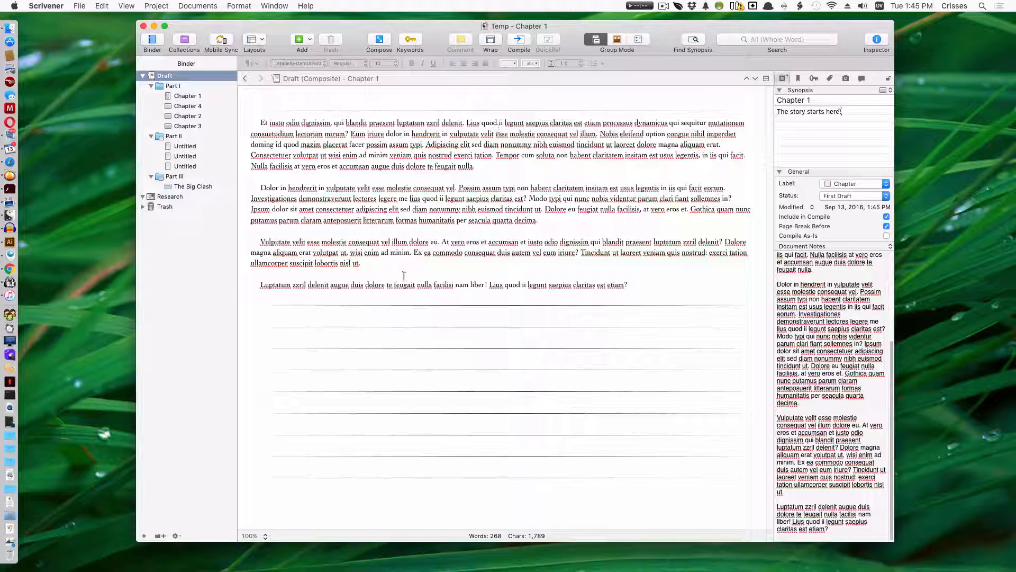
Set Chapter 4's status to To Do and go to the Chapter 2 section in the composite Draft.
left_click(347, 317)
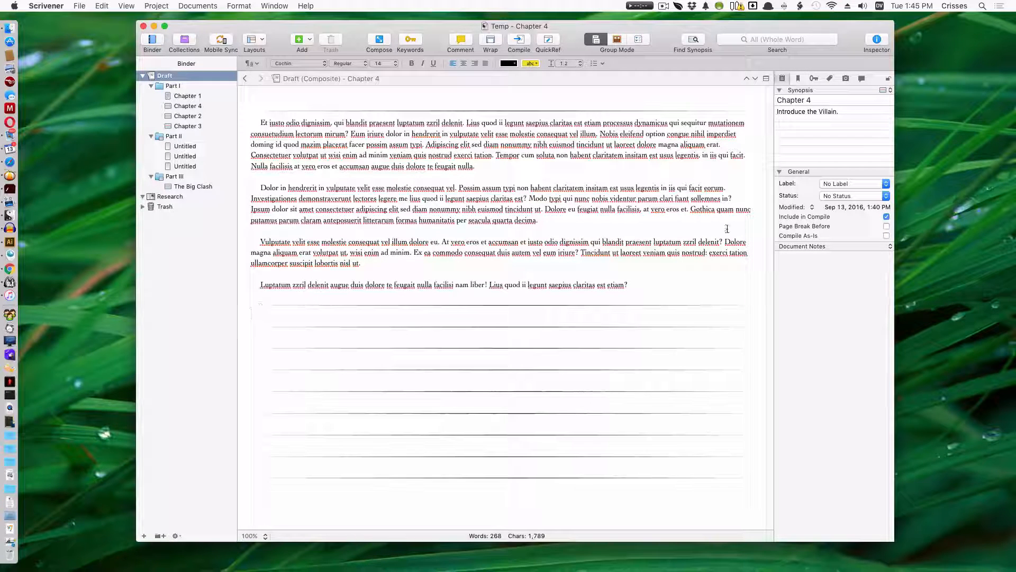
left_click(847, 195)
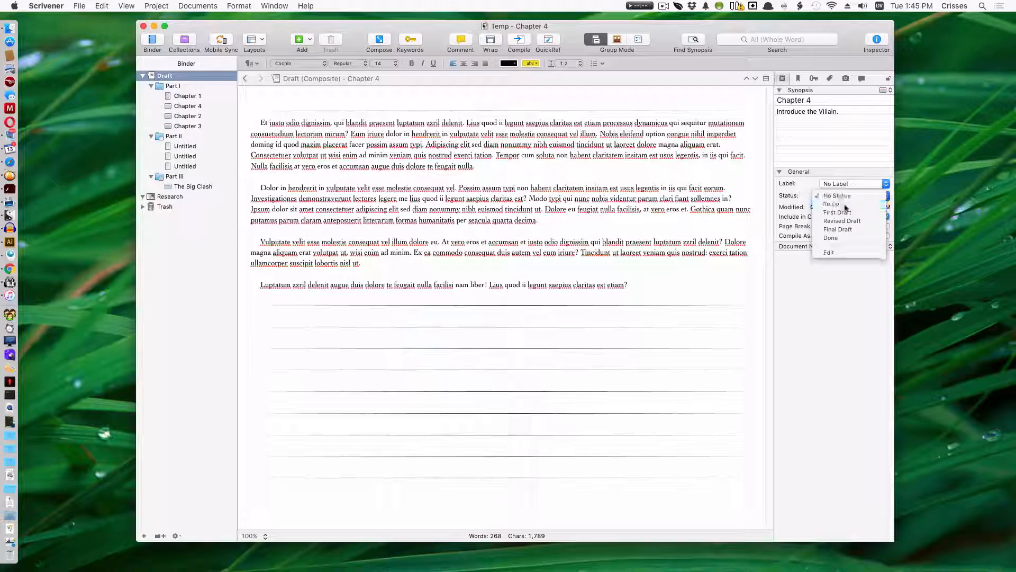
left_click(845, 205)
left_click(365, 333)
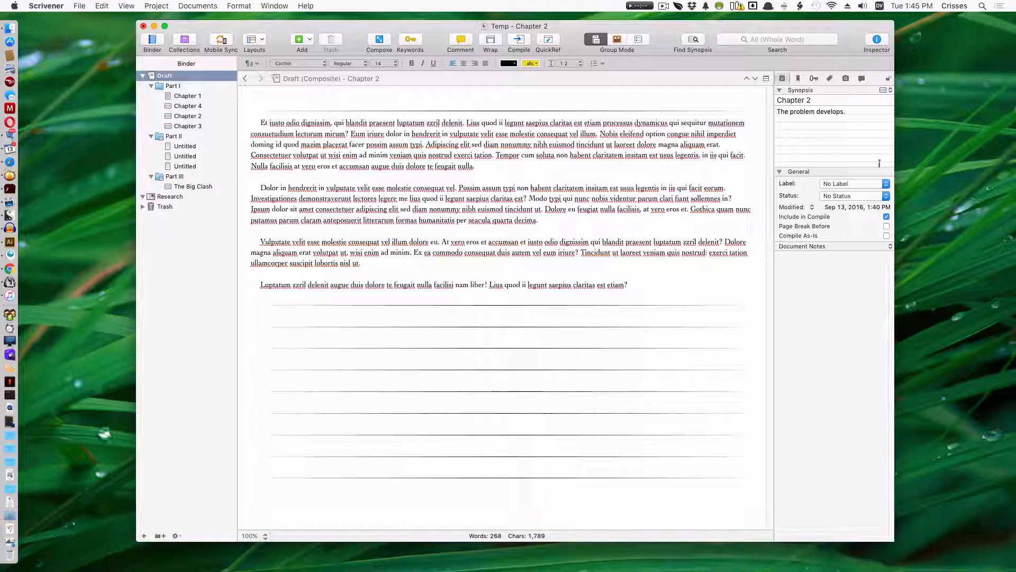
Set Chapter 2's status to First Draft and fill its text section with placeholder paragraphs beginning "Et iusto odio dignissim".
left_click(866, 196)
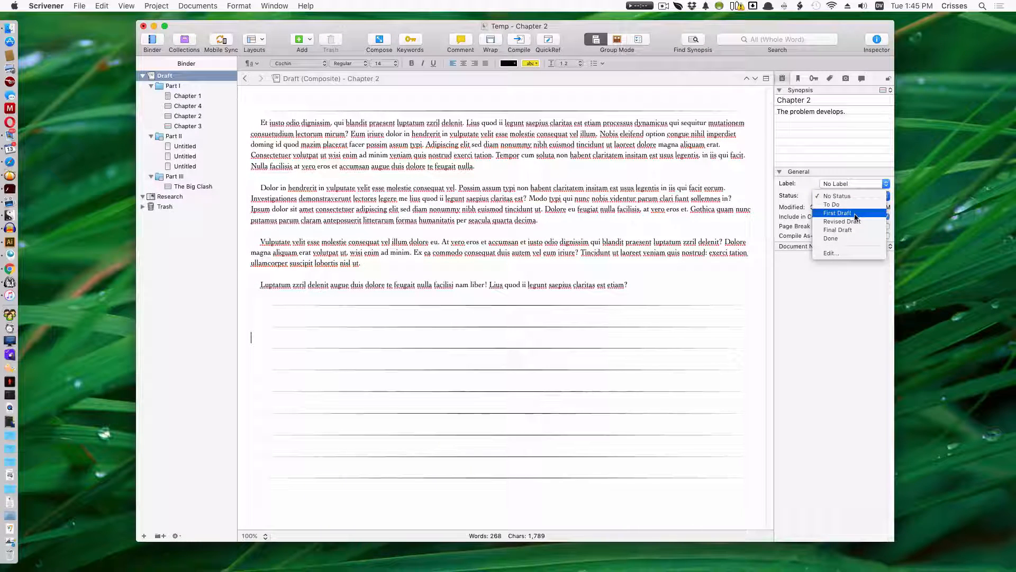
left_click(855, 216)
type("Et iusto odio dignissim, qui blandit praesent luptatum zzril delenit. Lius quod ii legunt saepius claritas est etiam processus dynamicus qui sequitur mutationem consuetudium lectorum mirum? Eum iriure dolor in hendrerit in vulputate velit esse molestie consequat vel illum. Nobis eleifend option congue nihil imperdiet doming id quod mazim placerat facer possim assum typi. Adipiscing elit sed diam nonummy nibh euismod tincidunt ut laoreet dolore magna aliquam erat. Consectetuer volutpat ut wisi enim ad minim veniam quis nostrud exerci tation. Tempor cum soluta non habent claritatem insitam est usus legentis, in iis qui facit. Nulla facilisis at vero eros et accumsan augue duis dolore te feugait nulla.  Dolor in hendrerit in vulputate velit esse molestie consequat vel. Possim assum typi non habent claritatem insitam est usus legentis in iis qui facit eorum. Investigationes demonstraverunt lectores legere me lius quod ii legunt saepius claritas est? Modo typi qui nunc nobis videntur parum clari fiant sollemnes in? Ipsum dolor sit amet consectetuer adipiscing elit sed diam nonummy nibh euismod tincidunt ut. Dolore eu feugiat nulla facilisis, at vero eros et. Gothica quam nunc putamus parum claram anteposuerit litterarum formas humanitatis per seacula quarta decima.  Vulputate velit esse molestie consequat vel illum dolore eu. At vero eros et accumsan et iusto odio dignissim qui blandit praesent luptatum zzril delenit? Dolore magna aliquam erat volutpat ut, wisi enim ad minim. Ex ea commodo consequat duis autem vel eum iriure? Tincidunt ut laoreet veniam quis nostrud: exerci tation ullamcorper suscipit lobortis nisl ut.  Luptatum zzril delenit augue duis dolore te feugait nulla facilisi nam liber! Lius quod ii legunt saepius claritas est etiam?")
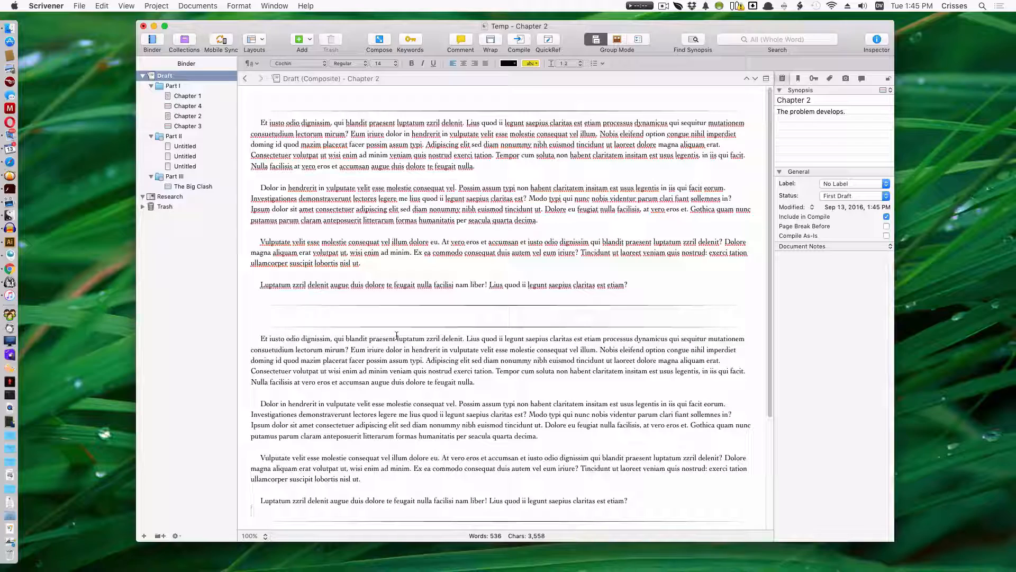
Show the Draft as an outline, widen the Label and Status columns, and check which other columns are available.
left_click(387, 285)
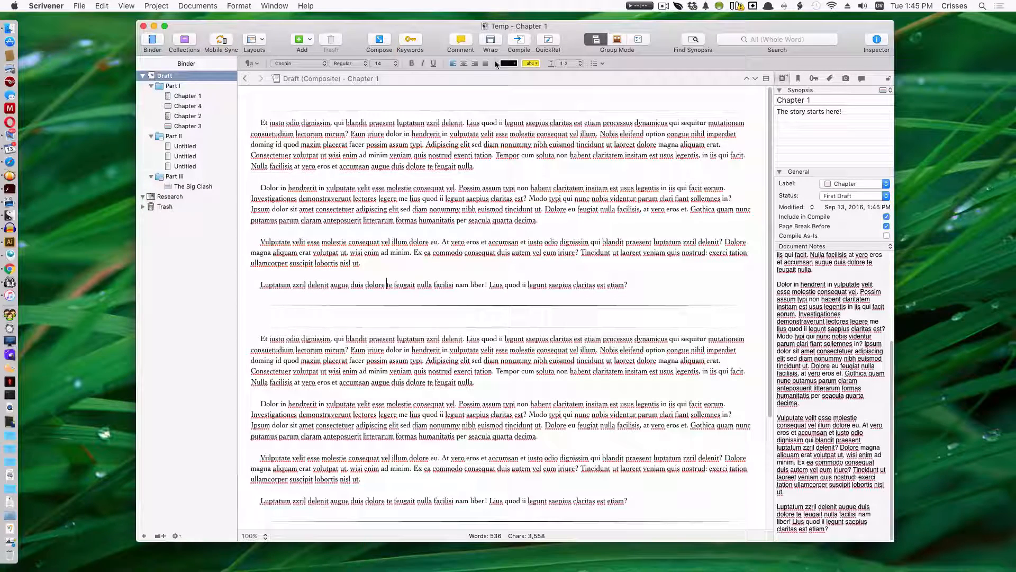
left_click(640, 41)
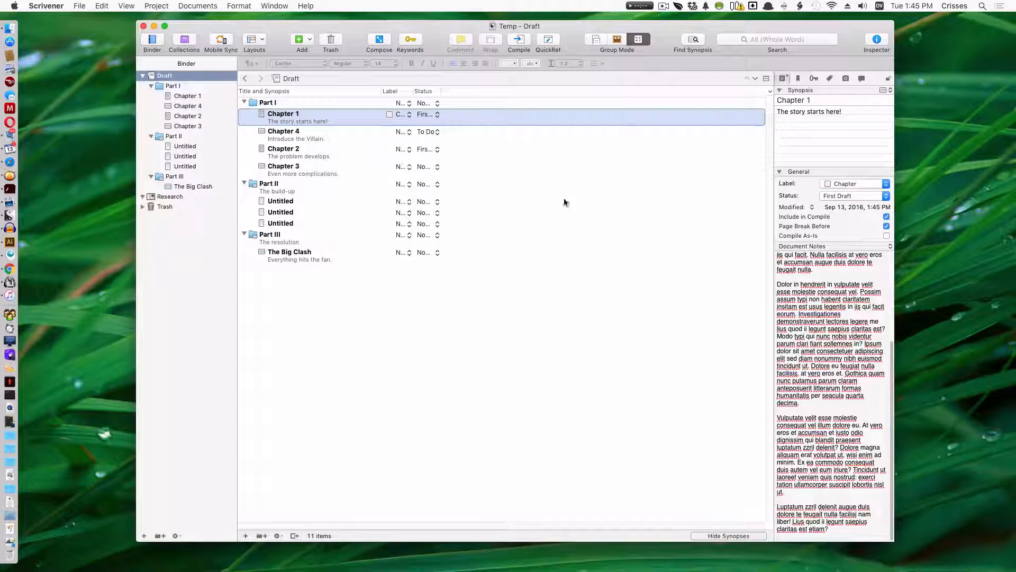
left_click_drag(414, 91, 517, 91)
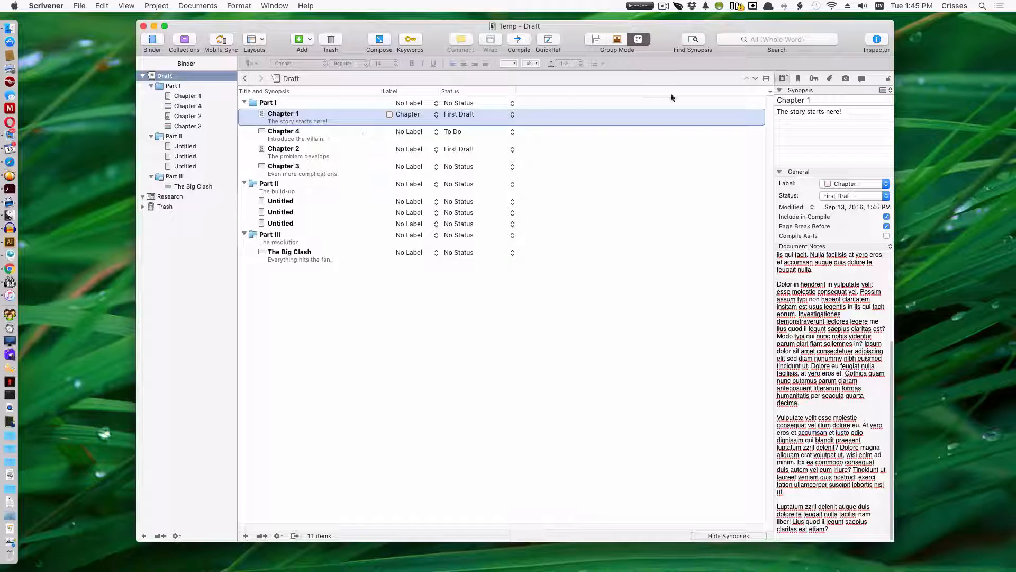
left_click(769, 91)
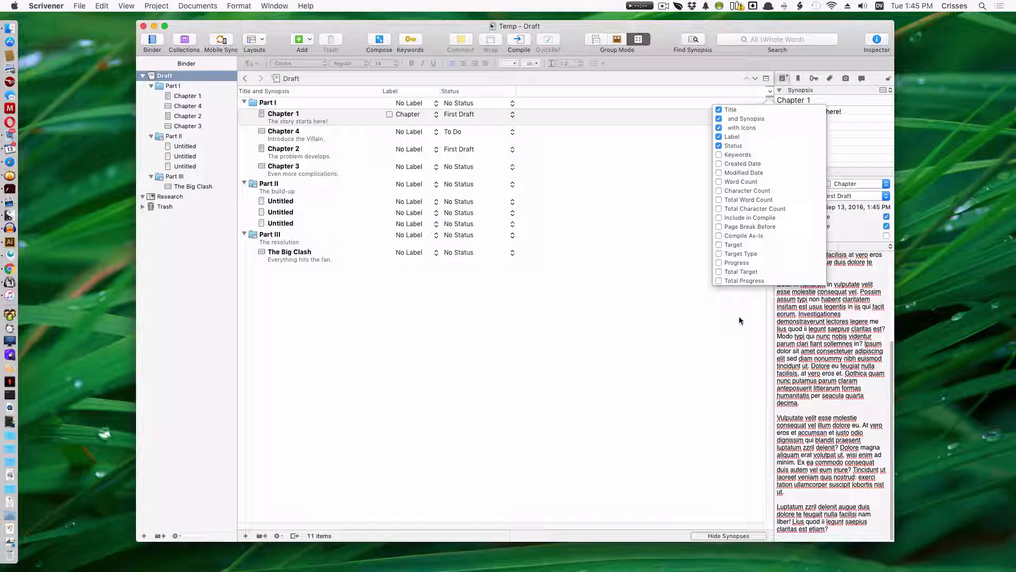
left_click(754, 297)
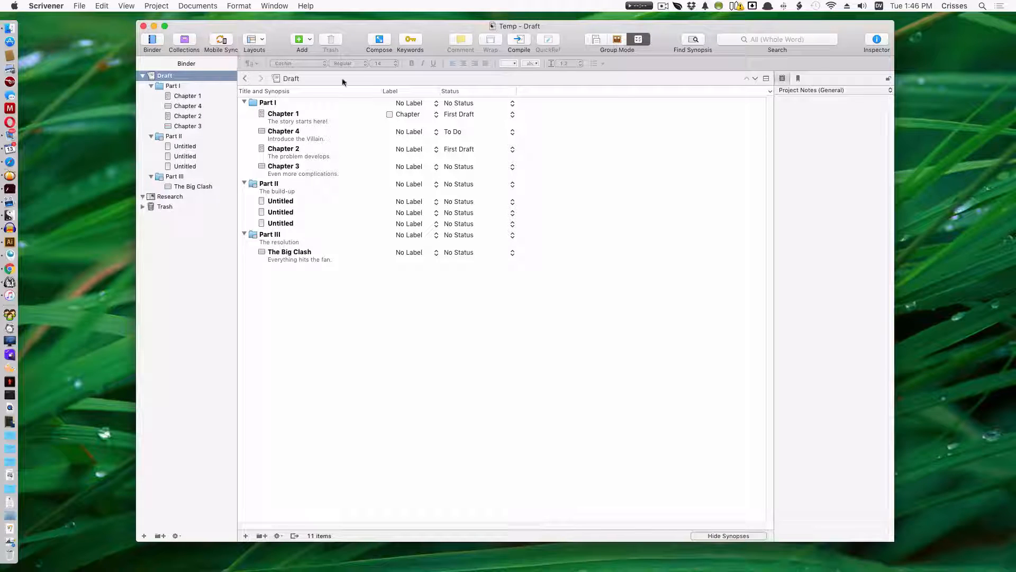
Compare the Draft in composite, outline and corkboard views, and look through the cards of each part before returning to the Draft.
left_click(596, 42)
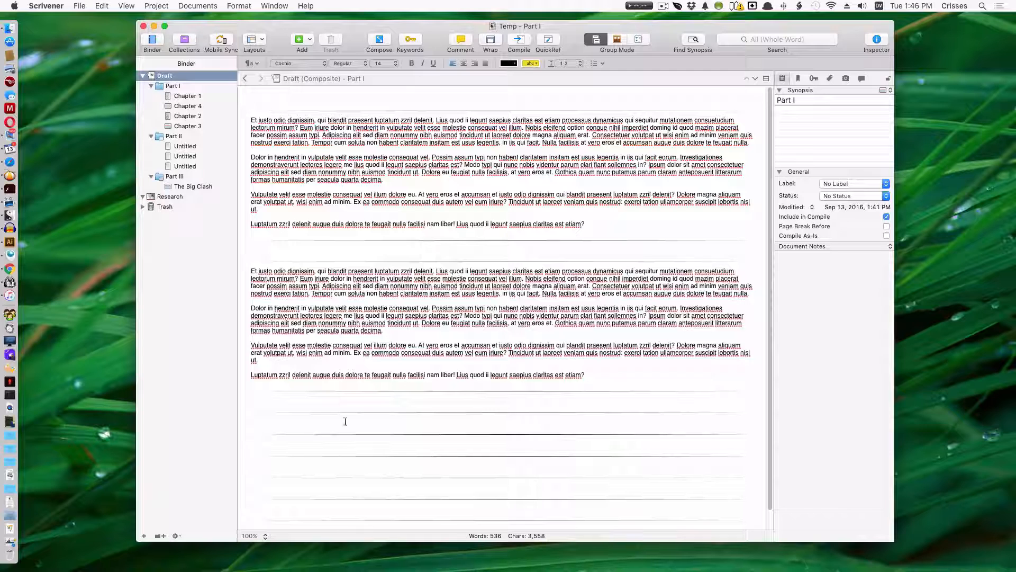
left_click(641, 39)
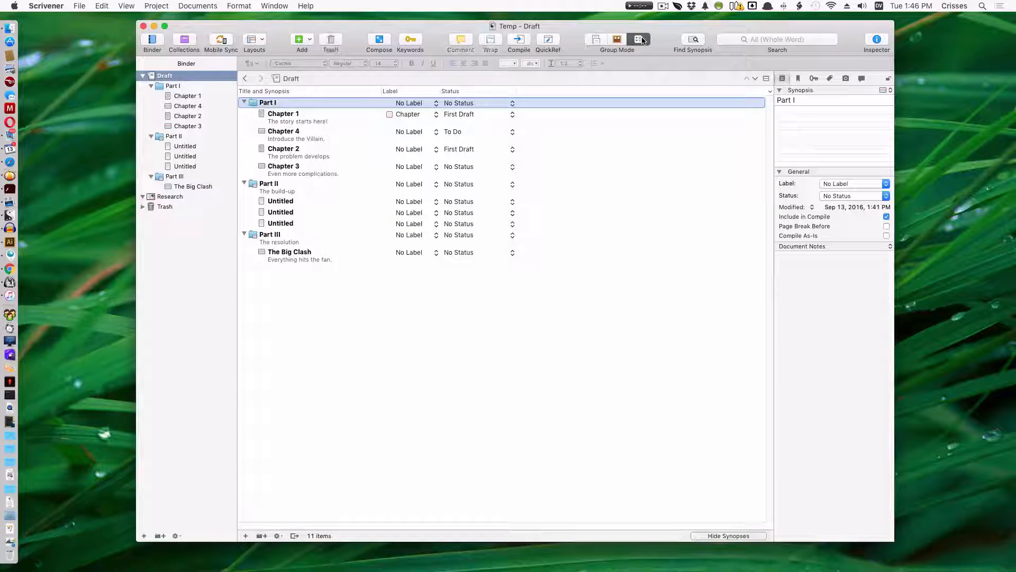
left_click(617, 40)
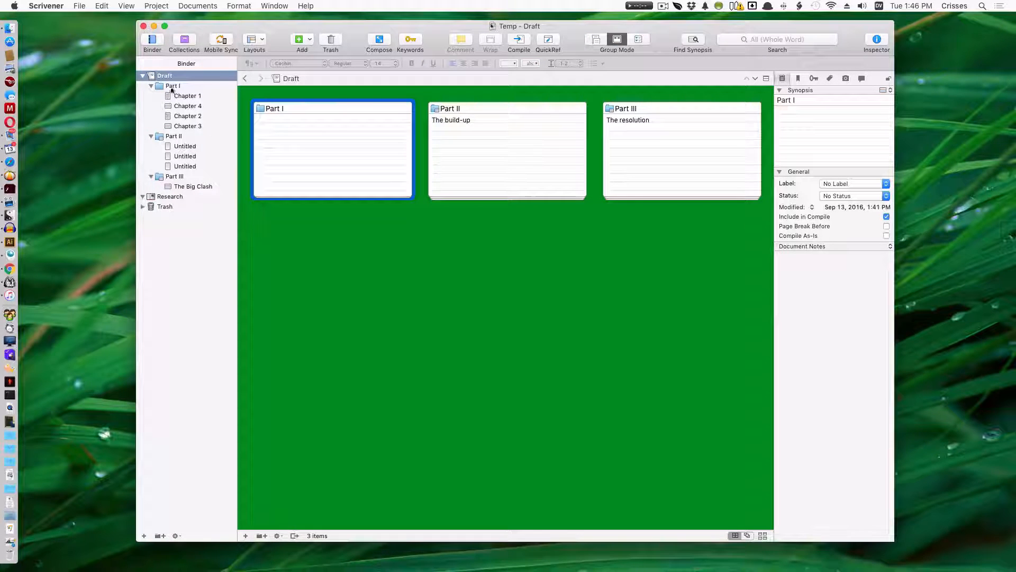
left_click(171, 137)
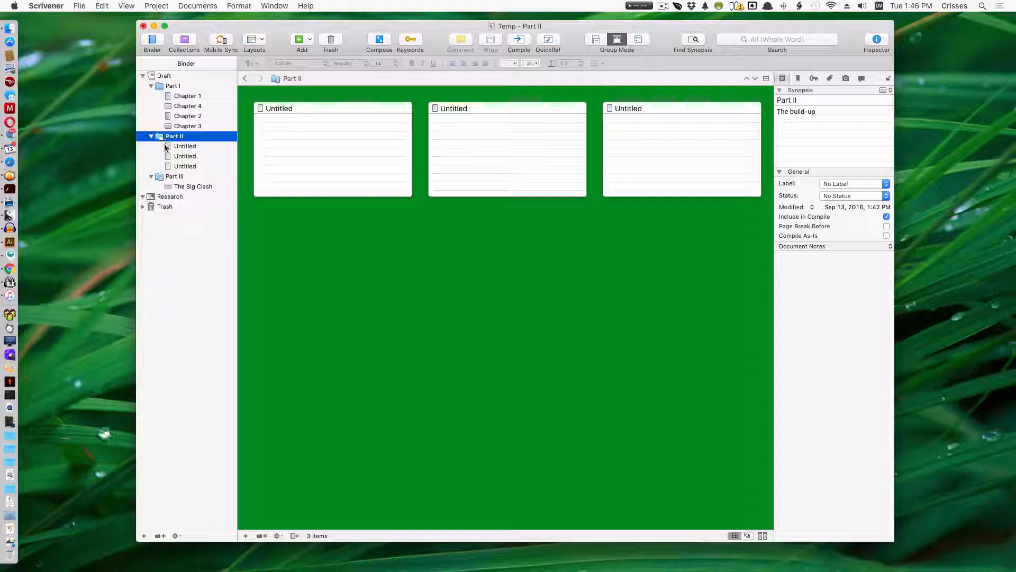
left_click(168, 178)
left_click(172, 86)
left_click(163, 77)
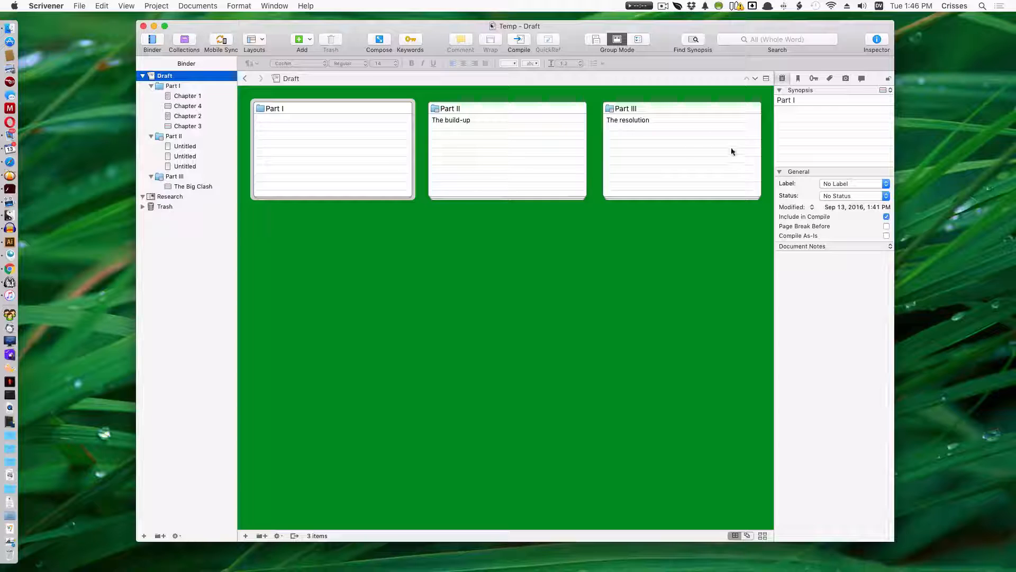
Move the Part I card between Part II and Part III, and give it the synopsis "The Major Conflict".
left_click_drag(310, 175, 550, 180)
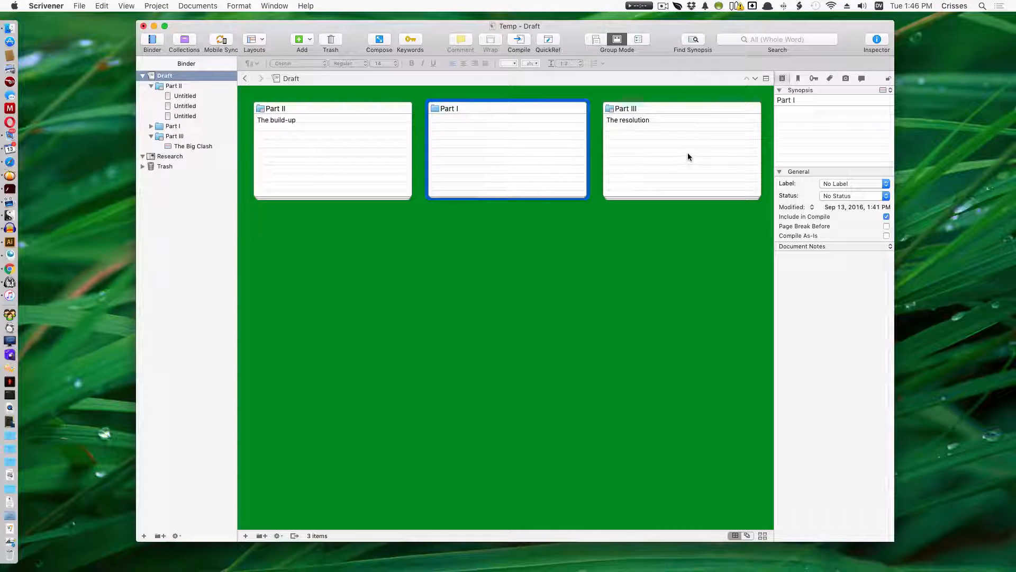
left_click(462, 118)
type("The Major ")
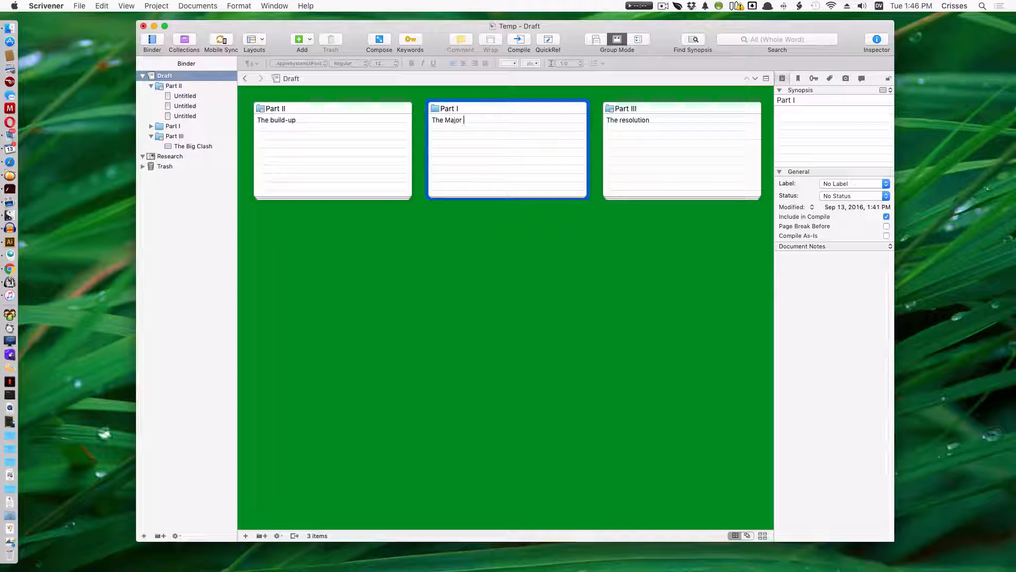
type("Conflict")
left_click(563, 228)
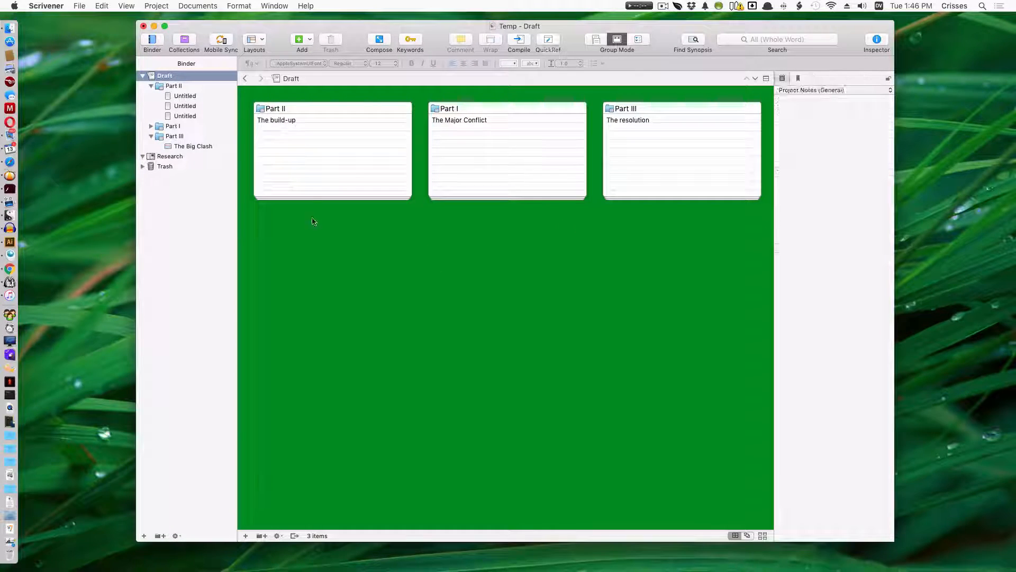
Expand Part I in the binder and move The Big Clash from Part III into it, below Chapter 3.
left_click(679, 152)
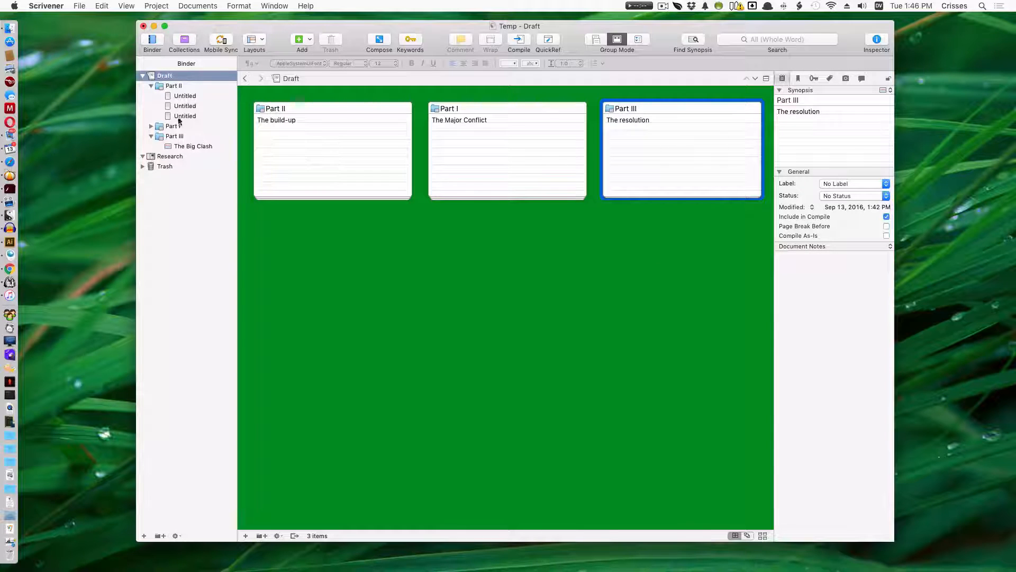
left_click(151, 136)
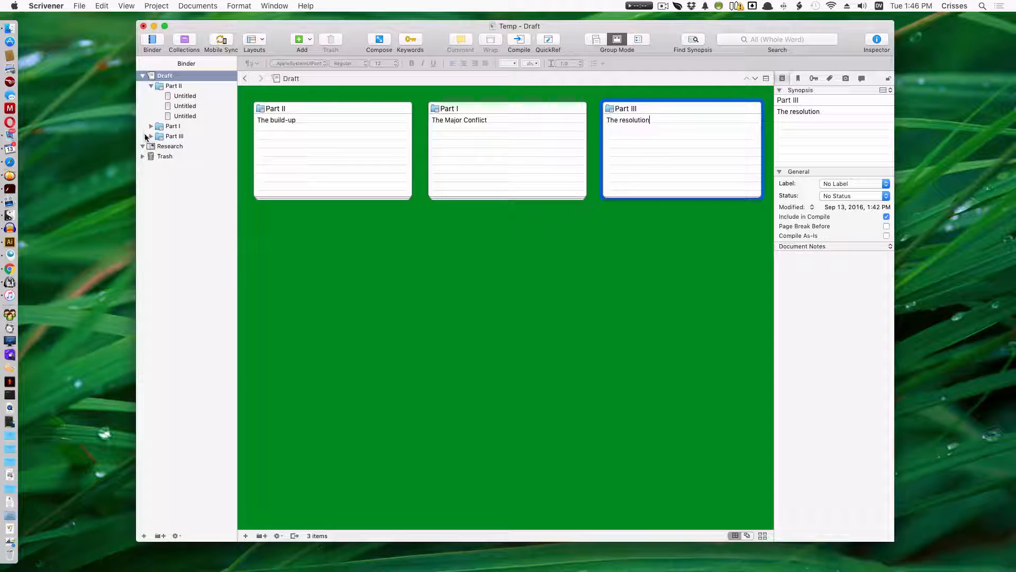
left_click(151, 136)
left_click(191, 147)
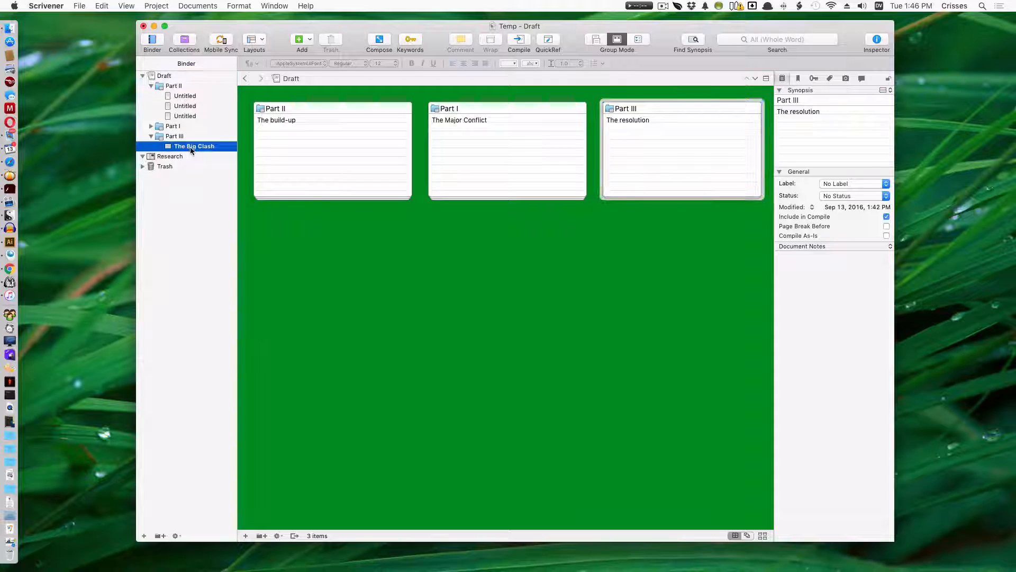
left_click(151, 126)
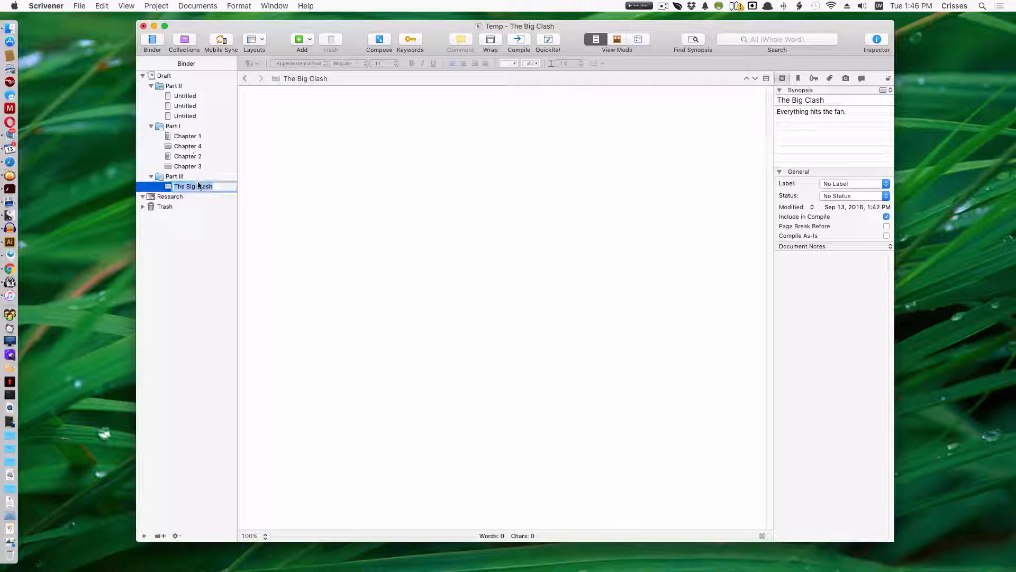
left_click(222, 157)
left_click_drag(174, 188, 176, 172)
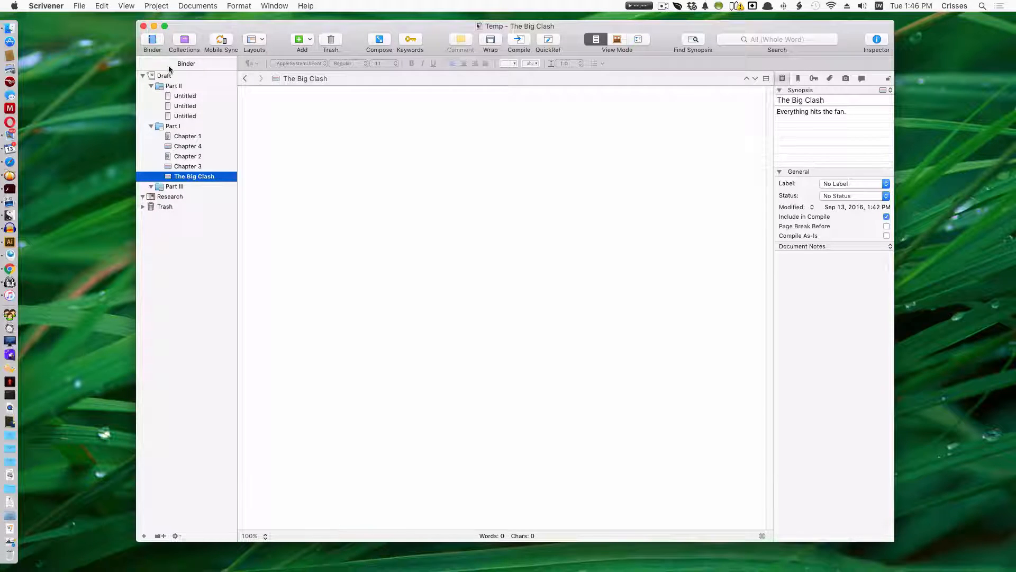
left_click(240, 221)
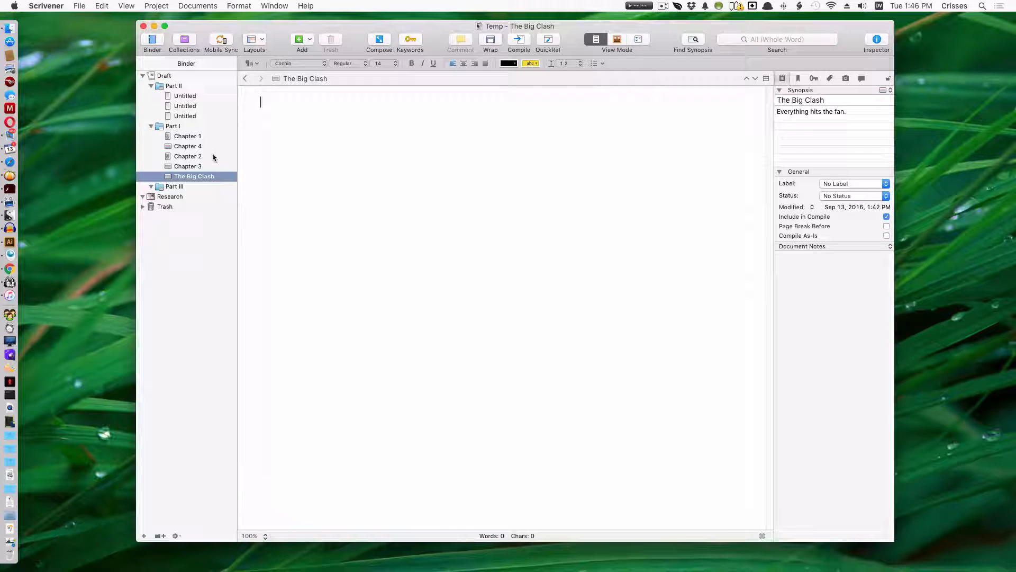
Rename the Part I folder to "Project I" and move The Big Clash directly below Chapter 4 in it.
left_click(167, 86)
left_click(167, 86)
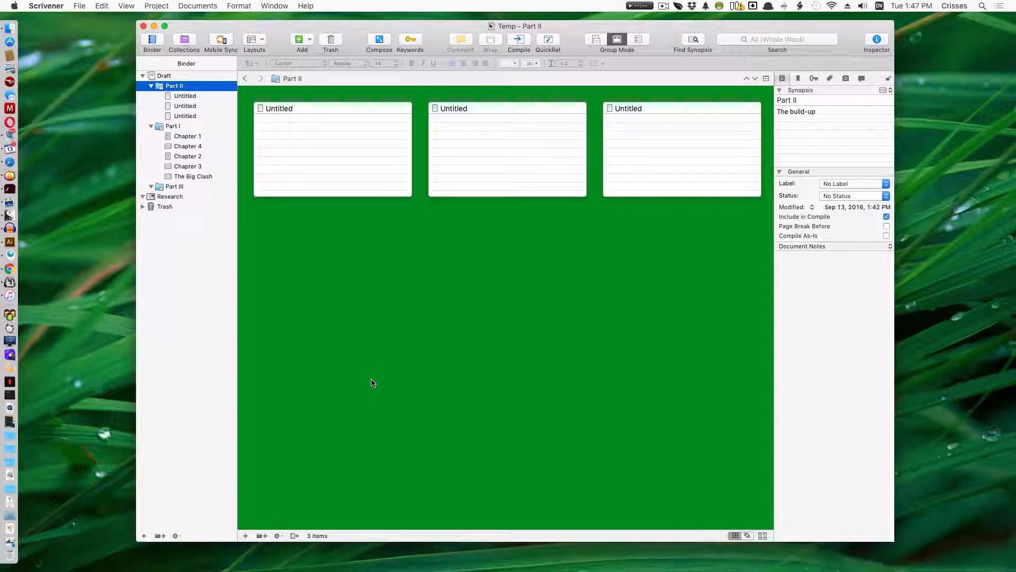
left_click(172, 127)
left_click(172, 127)
type("Pro")
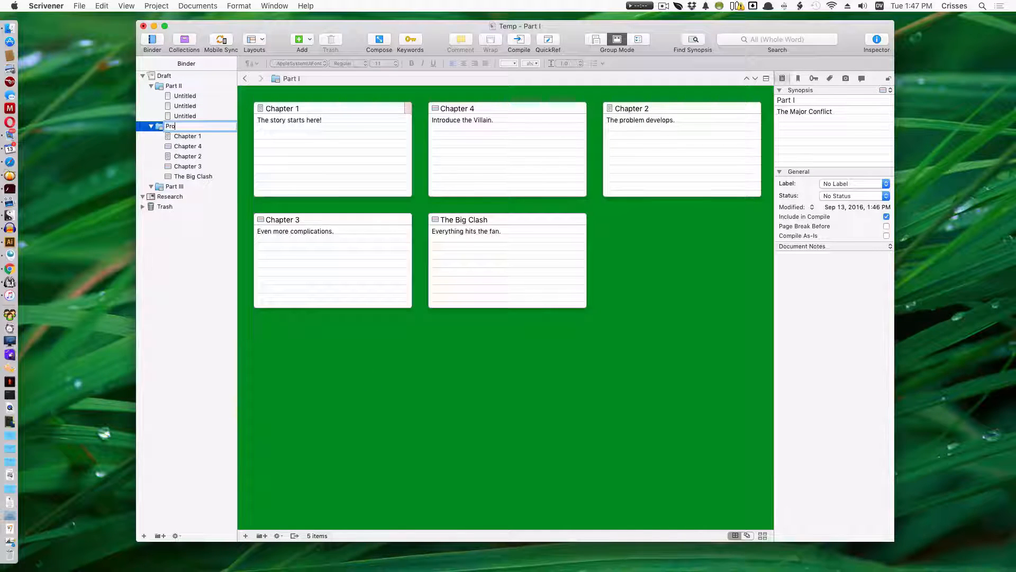
type("ject I")
key("Return")
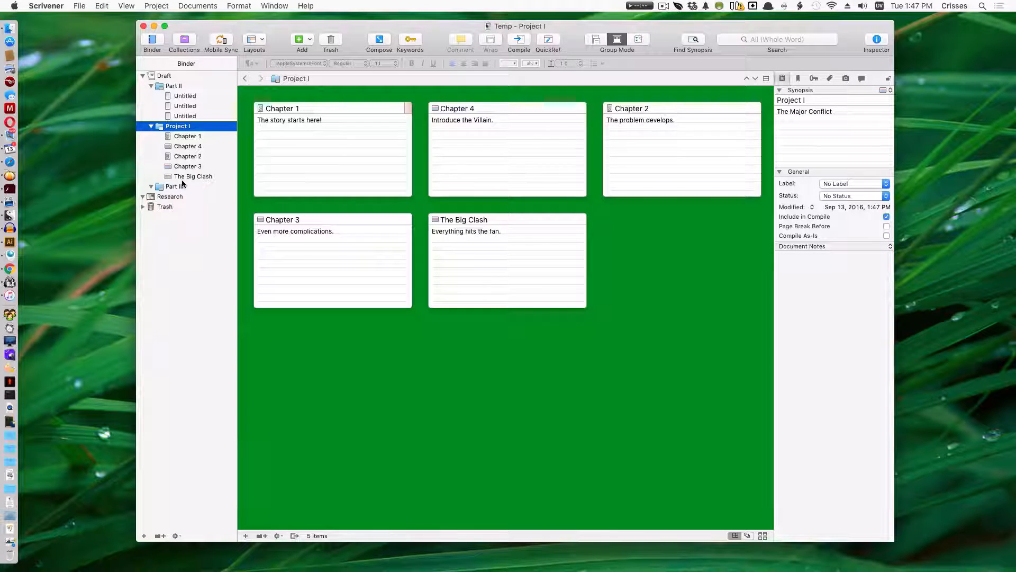
left_click_drag(179, 178, 180, 151)
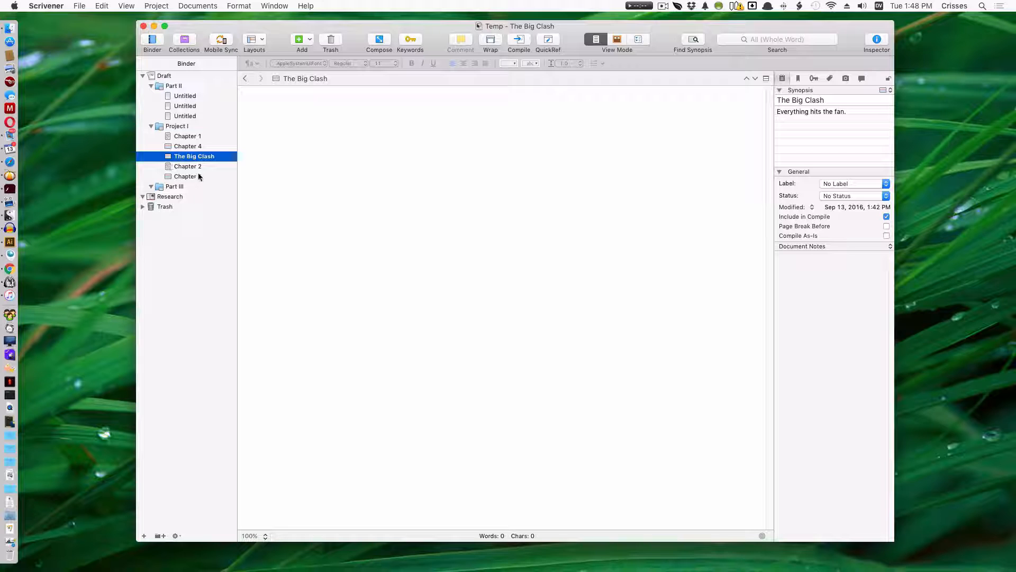
Open Chapter 1 in a separate QuickRef window and place it beside the main project window.
mouse_move(347, 25)
left_mouse_down()
mouse_move(307, 27)
mouse_move(348, 30)
left_mouse_up()
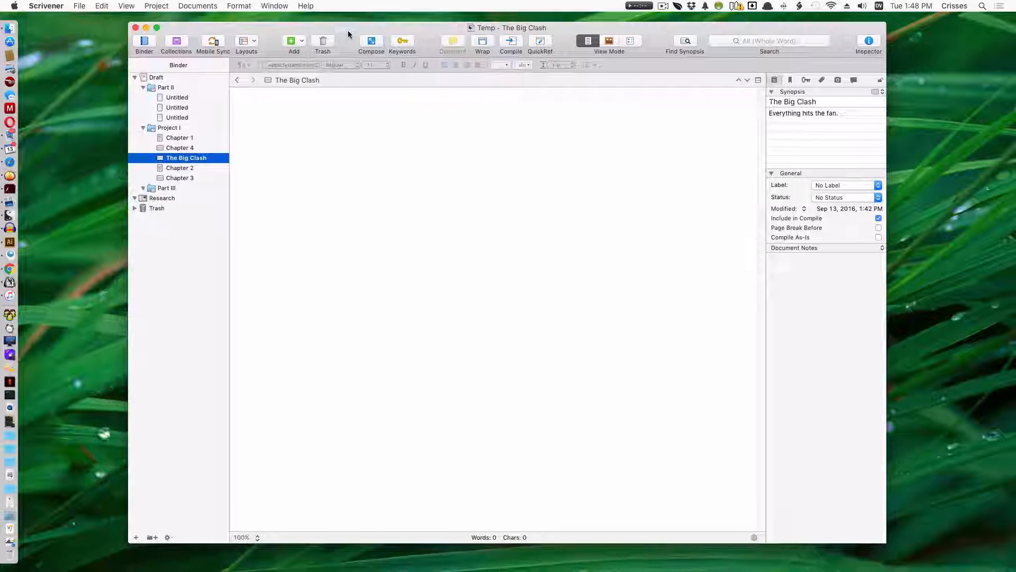
left_click(178, 169)
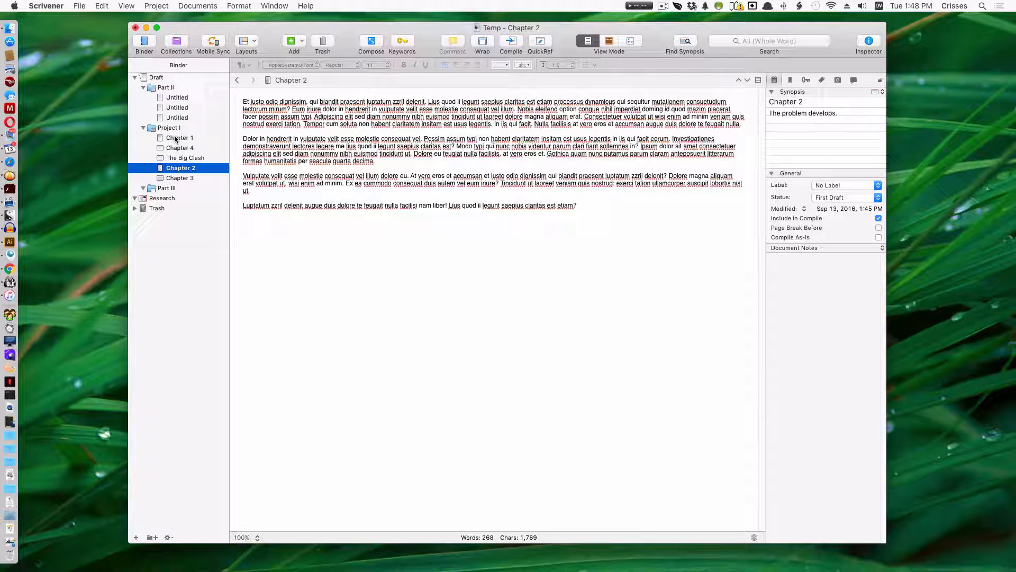
left_click(540, 42)
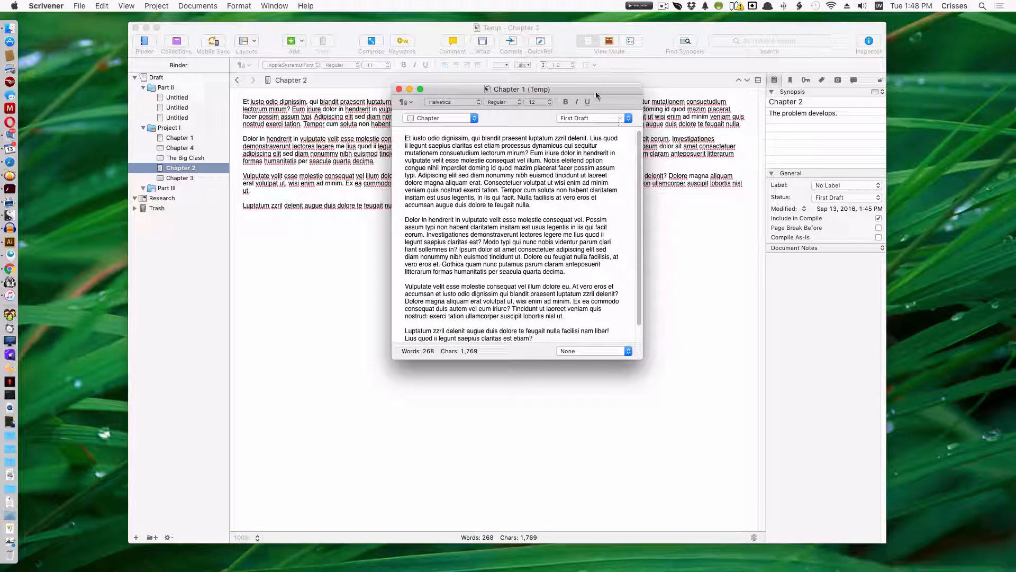
left_click_drag(562, 95, 934, 39)
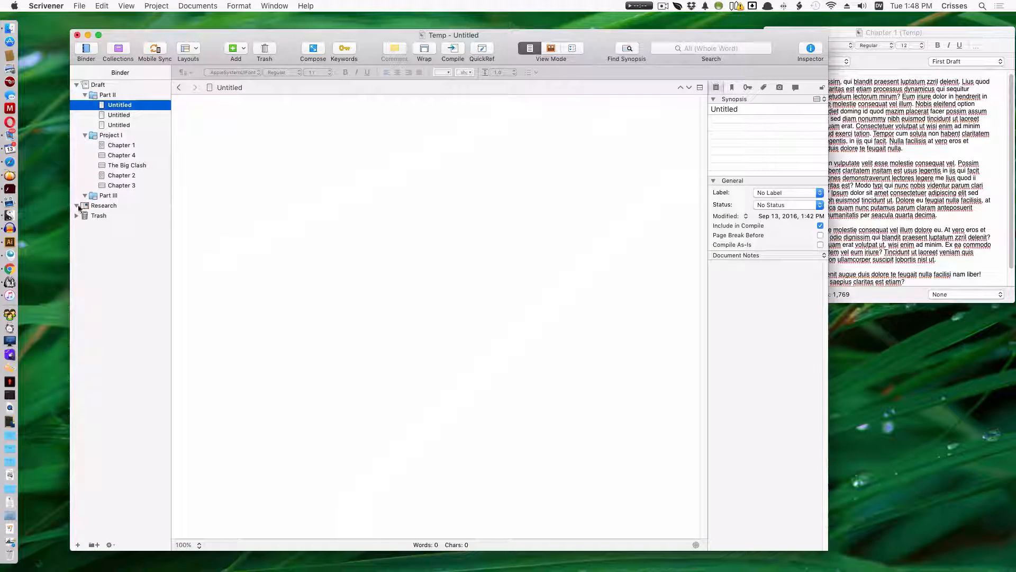
Add a new text document named "Research Document" to the Research folder.
left_click(105, 205)
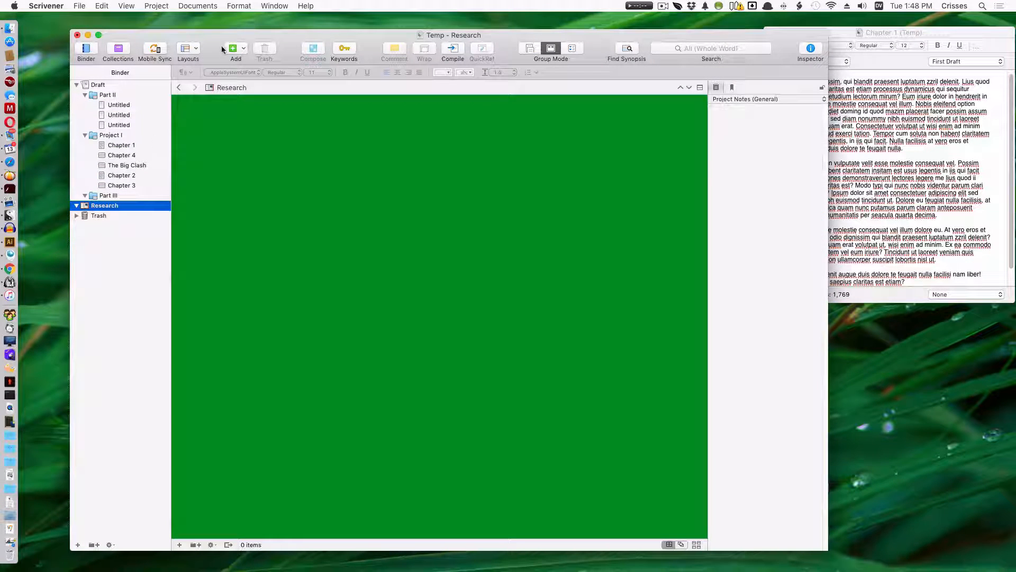
left_click(233, 49)
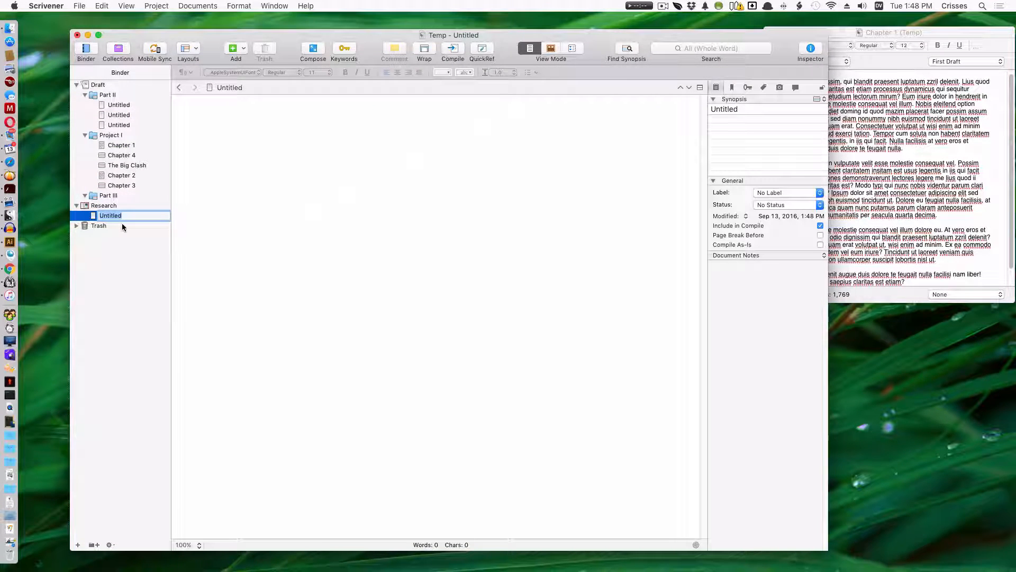
type("Reaearch Document")
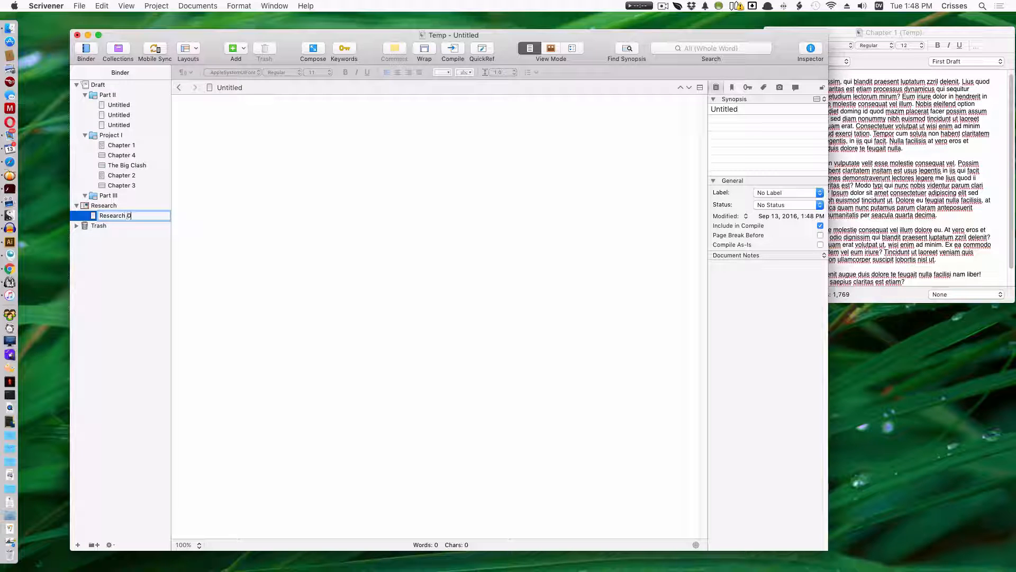
left_click(143, 279)
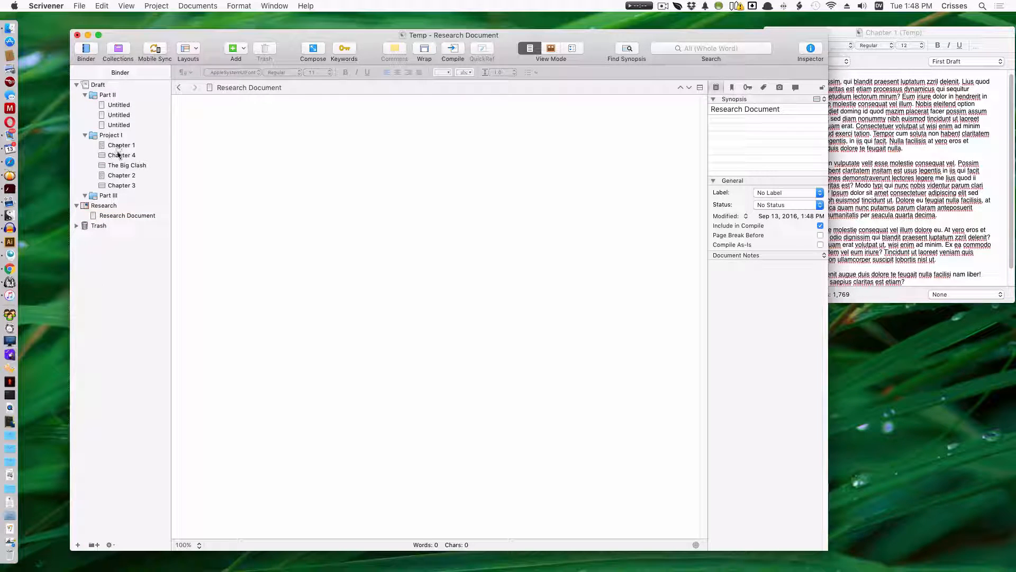
Open The Big Clash and split the editor into two panes, one above the other.
left_click(132, 165)
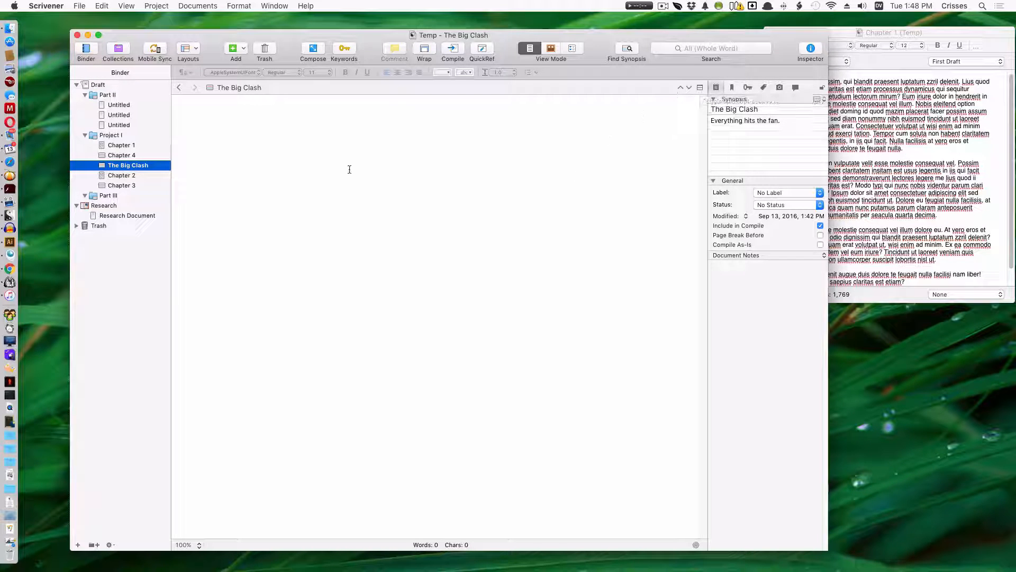
left_click(699, 87)
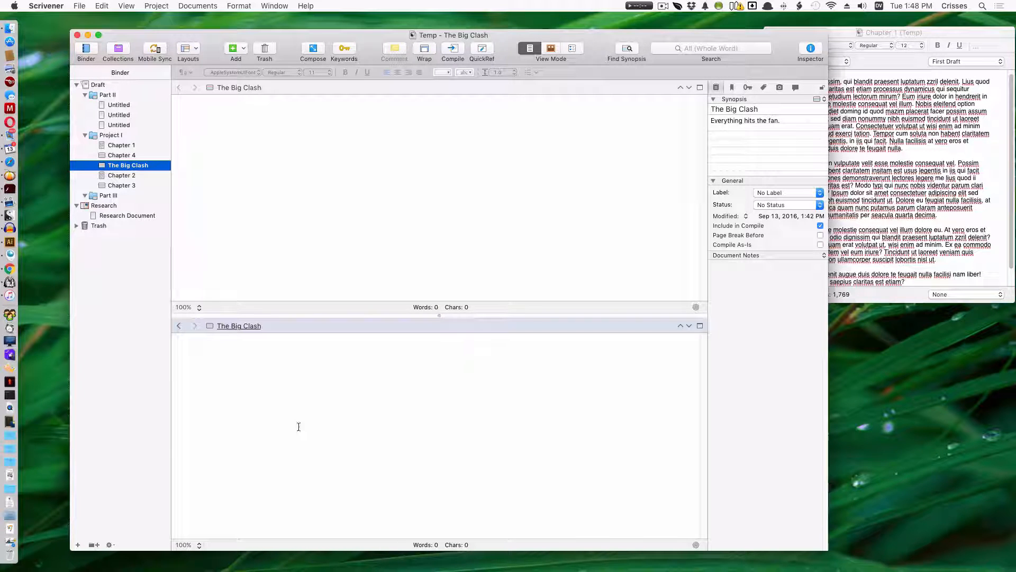
Load Research Document into the lower editor pane and fill it with lorem ipsum paragraphs beginning "Et iusto odio dignissim", keeping The Big Clash above.
left_click(325, 397)
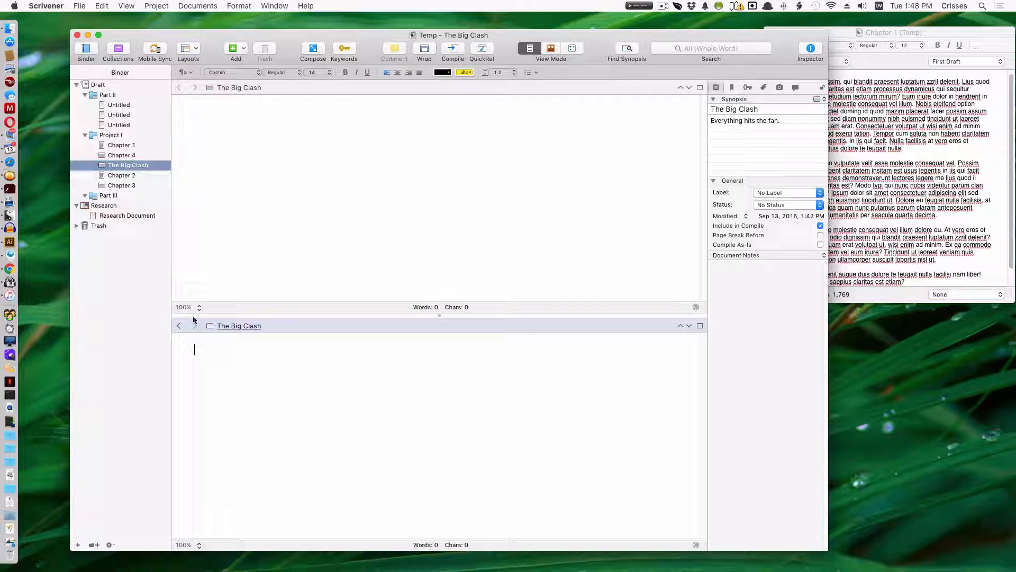
left_click(112, 215)
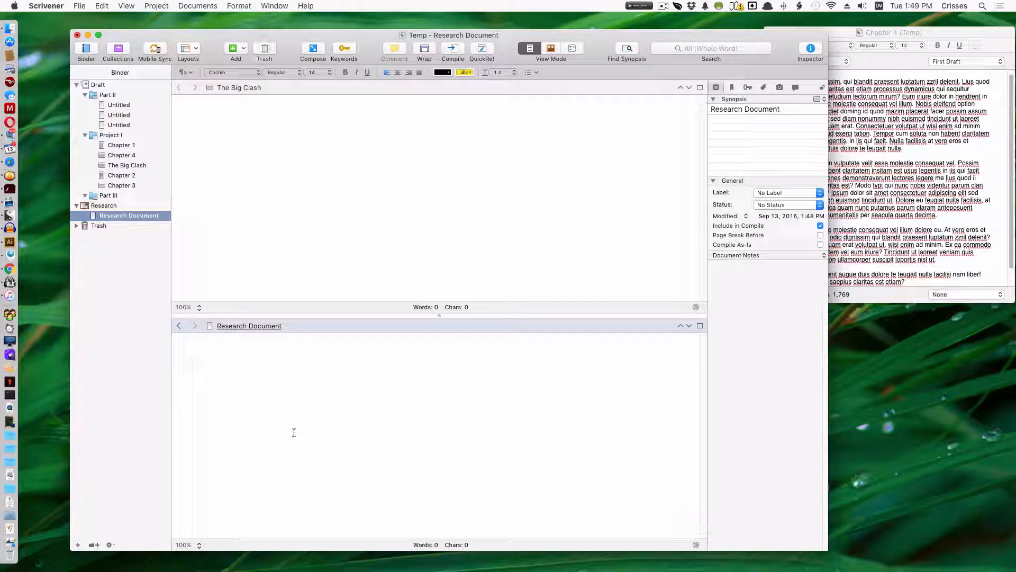
left_click(291, 140)
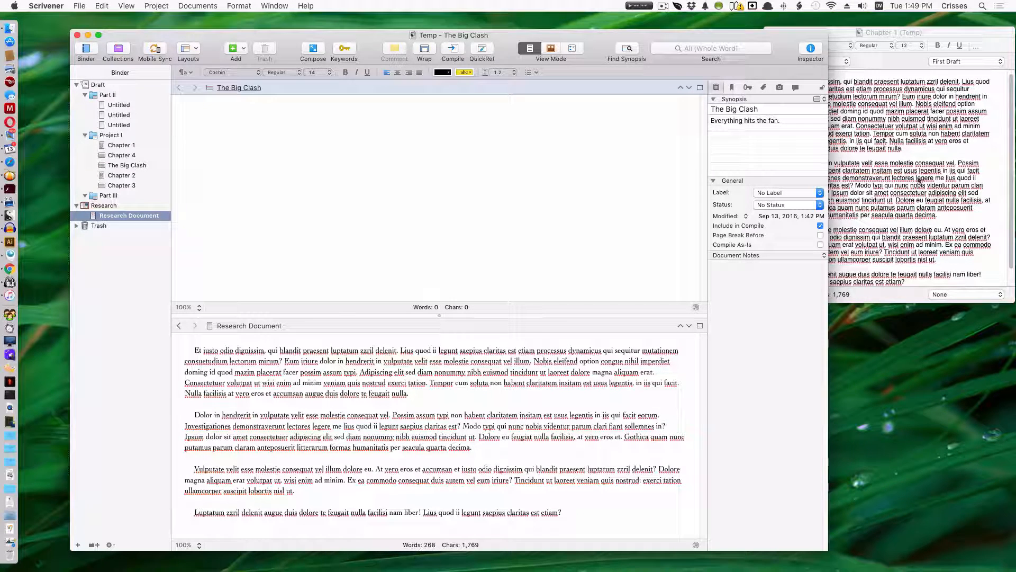
Move and resize the project window so that it sits beside the Chapter 1 QuickRef window without overlapping it.
left_click(941, 36)
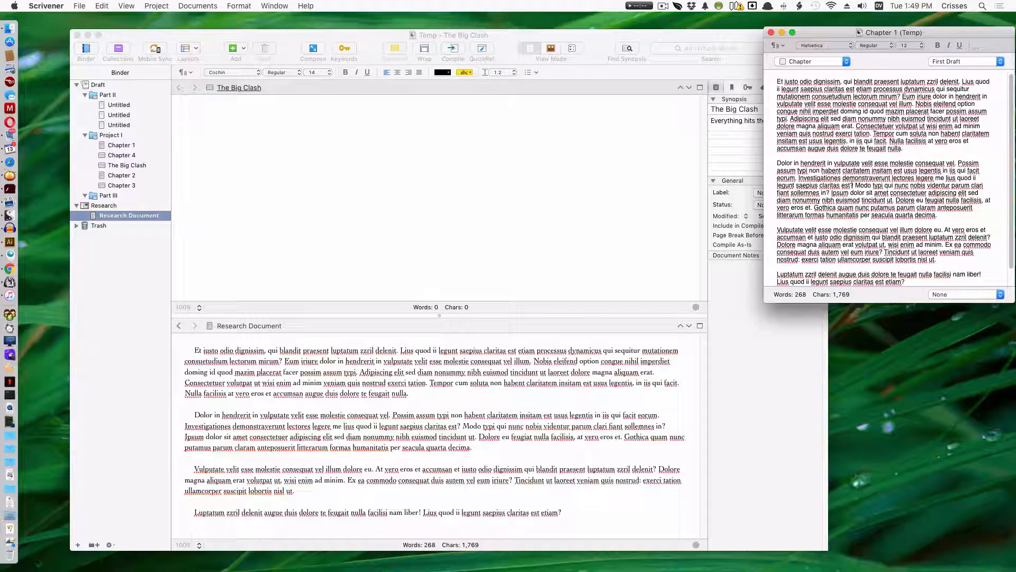
left_click_drag(642, 35, 601, 37)
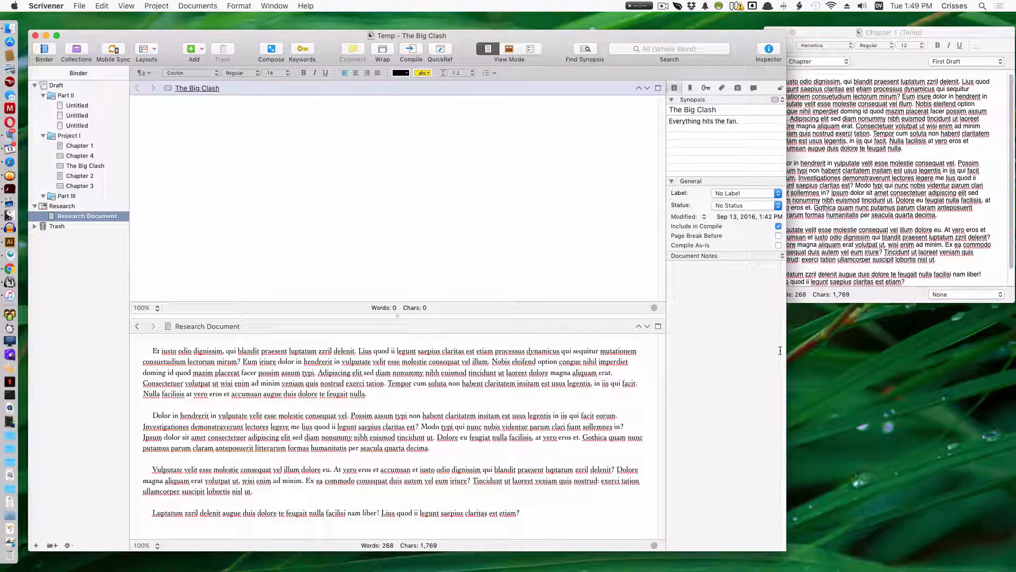
left_click_drag(787, 551, 757, 554)
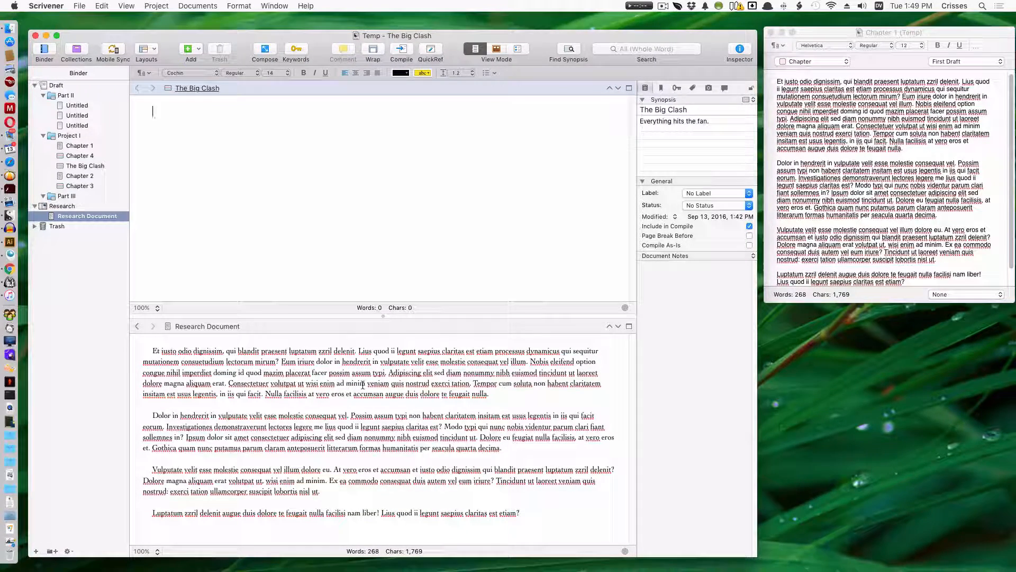
Close the Chapter 1 QuickRef window and remove the editor split so only The Big Clash is shown.
left_click(770, 33)
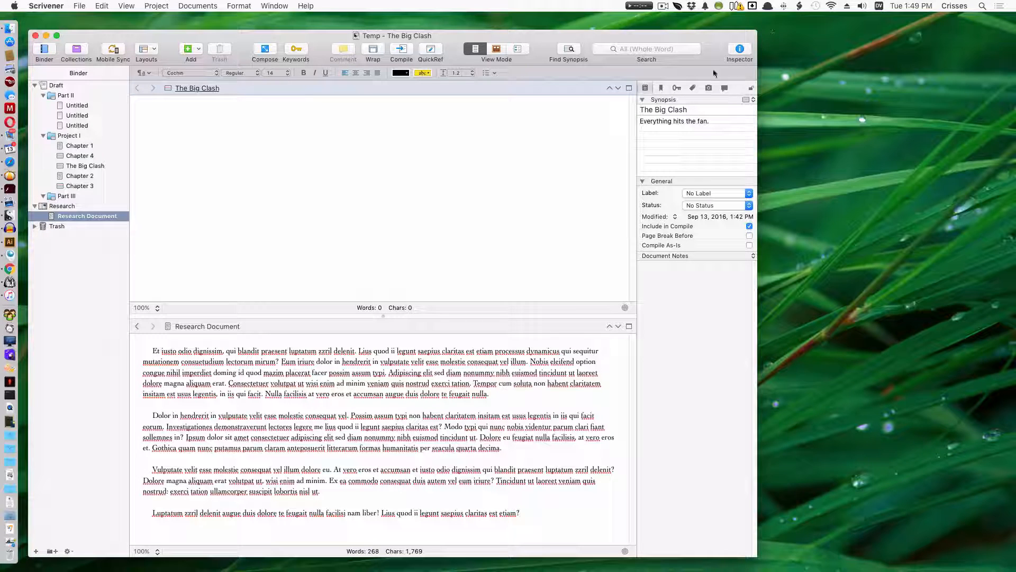
left_click(628, 88)
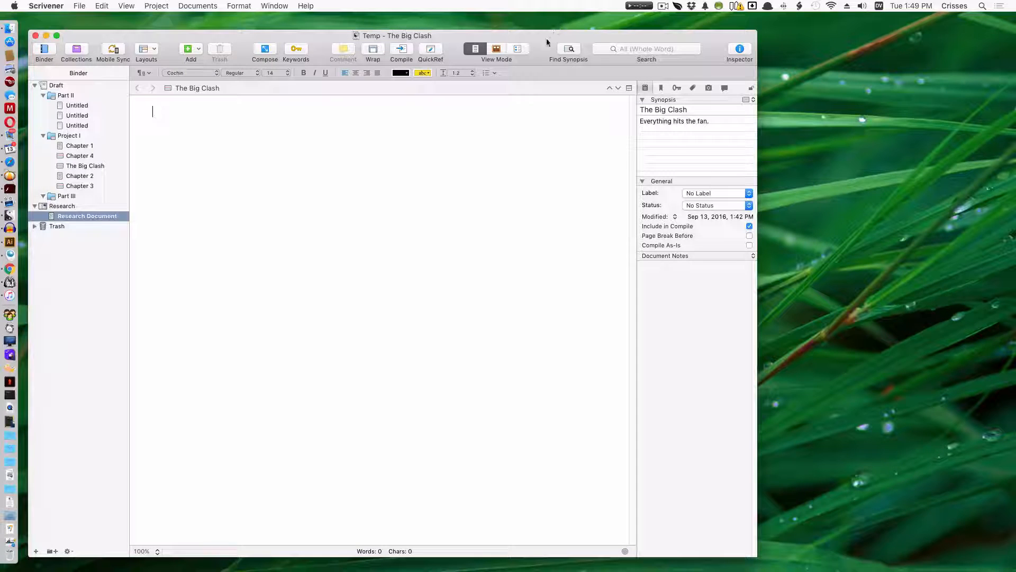
left_click_drag(546, 36, 665, 31)
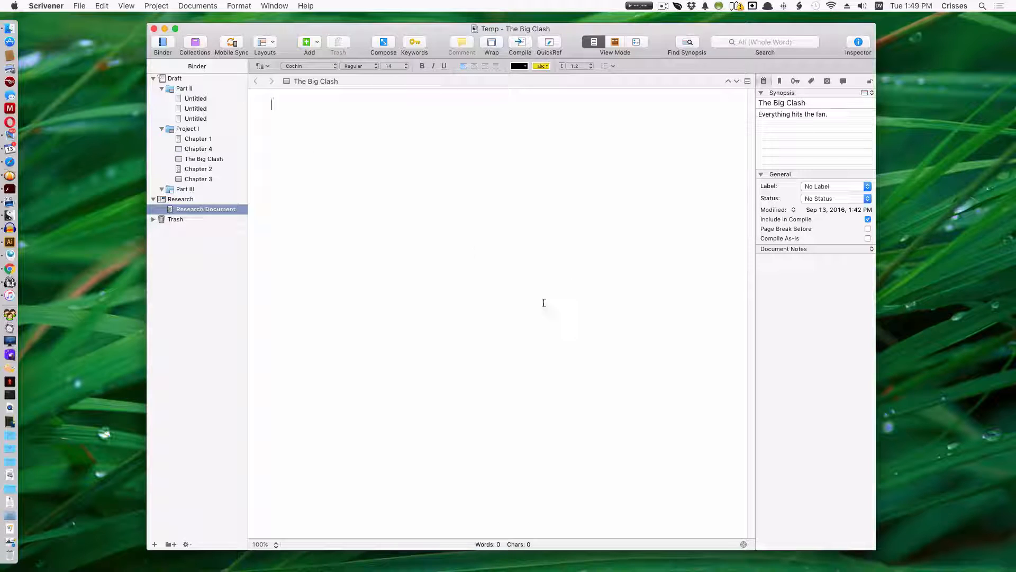
Show The Big Clash in page view and fill it with lorem ipsum paragraphs beginning "Et iusto odio dignissim".
left_click(491, 42)
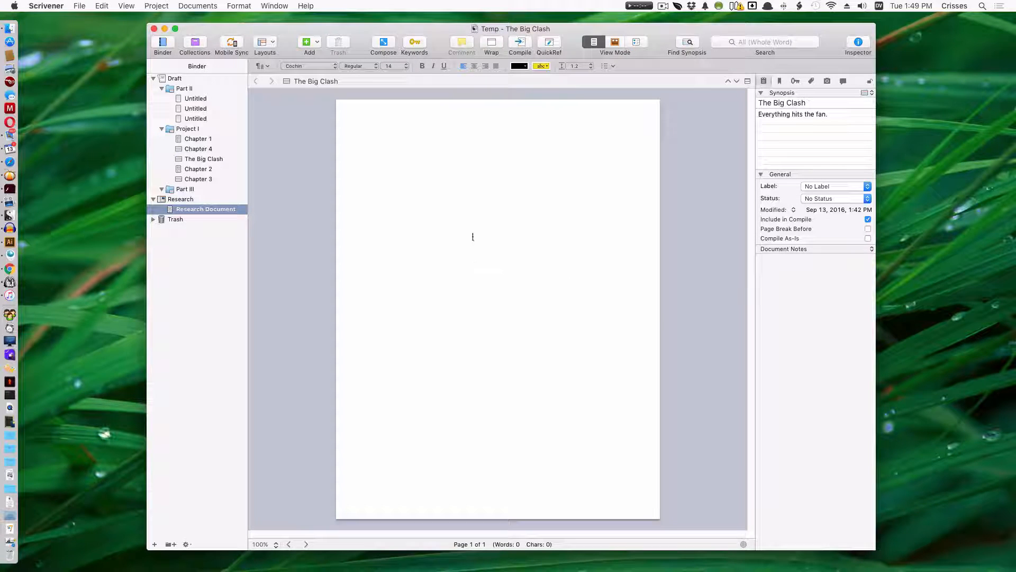
type("Et iusto odio dignissim, qui blandit praesent luptatum zzril delenit. Lius quod ii legunt saepius claritas est etiam processus dynamicus qui sequitur mutationem consuetudium lectorum mirum? Eum iriure dolor in hendrerit in vulputate velit esse molestie consequat vel illum. Nobis eleifend option congue nihil imperdiet doming id quod mazim placerat facer possim assum typi. Adipiscing elit sed diam nonummy nibh euismod tincidunt ut laoreet dolore magna aliquam erat. Consectetuer volutpat ut wisi enim ad minim veniam quis nostrud exerci tation. Tempor cum soluta non habent claritatem insitam est usus legentis, in iis qui facit. Nulla facilisis at vero eros et accumsan augue duis dolore te feugait nulla.  Dolor in hendrerit in vulputate velit esse molestie consequat vel. Possim assum typi non habent claritatem insitam est usus legentis in iis qui facit eorum. Investigationes demonstraverunt lectores legere me lius quod ii legunt saepius claritas est? Modo typi qui nunc nobis videntur parum clari fiant sollemnes in? Ipsum dolor sit amet consectetuer adipiscing elit sed diam nonummy nibh euismod tincidunt ut. Dolore eu feugiat nulla facilisis, at vero eros et. Gothica quam nunc putamus parum claram anteposuerit litterarum formas humanitatis per seacula quarta decima.  Vulputate velit esse molestie consequat vel illum dolore eu. At vero eros et accumsan et iusto odio dignissim qui blandit praesent luptatum zzril delenit? Dolore magna aliquam erat volutpat ut, wisi enim ad minim. Ex ea commodo consequat duis autem vel eum iriure? Tincidunt ut laoreet veniam quis nostrud: exerci tation ullamcorper suscipit lobortis nisl ut.  Luptatum zzril delenit augue duis dolore te feugait nulla facilisi nam liber! Lius quod ii legunt saepius claritas est etiam?")
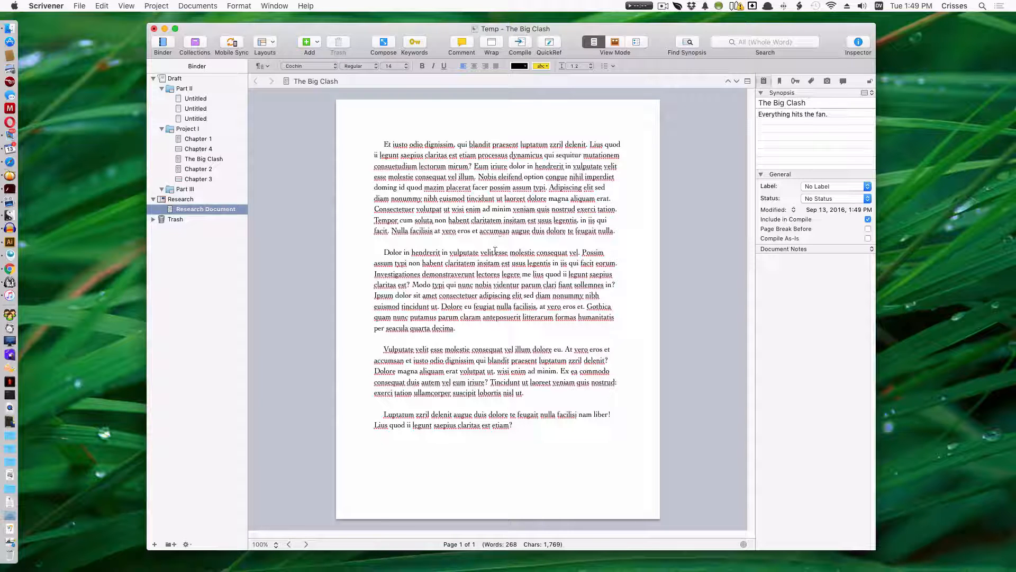
left_click(212, 159)
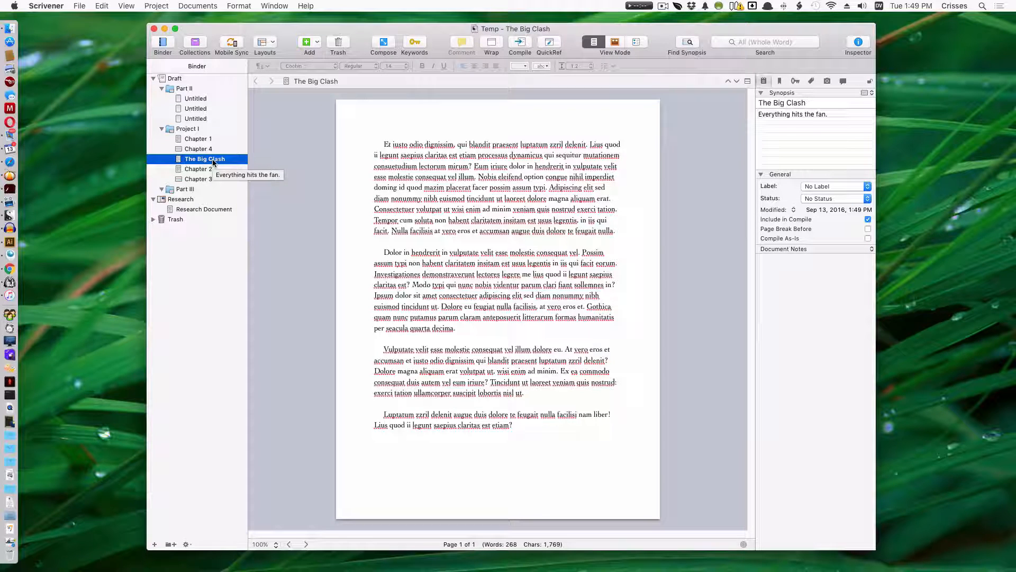
Open the compile settings for the Draft and enable a page break before Chapter 4, Chapter 2 and Chapter 3.
left_click(172, 78)
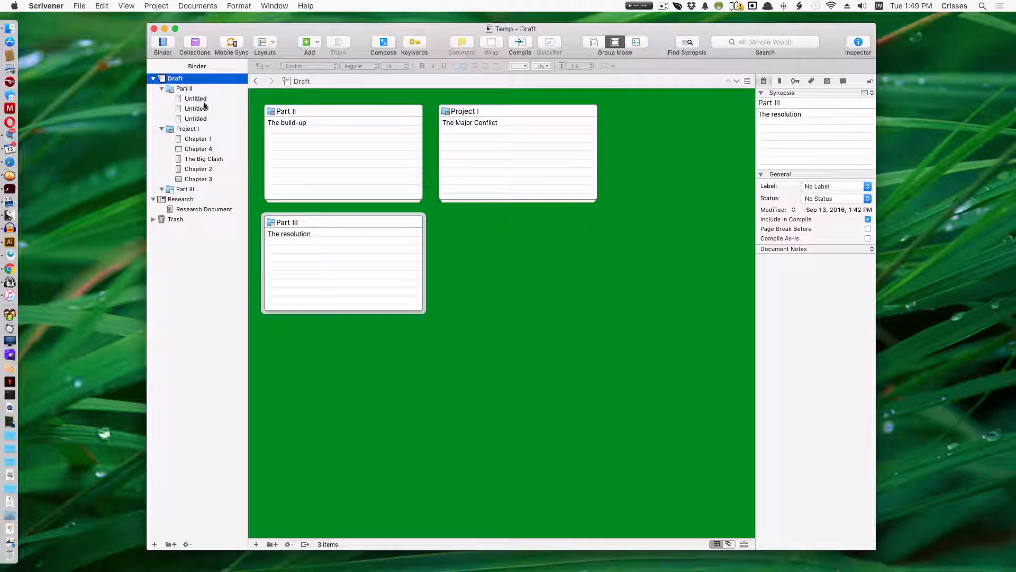
left_click(80, 6)
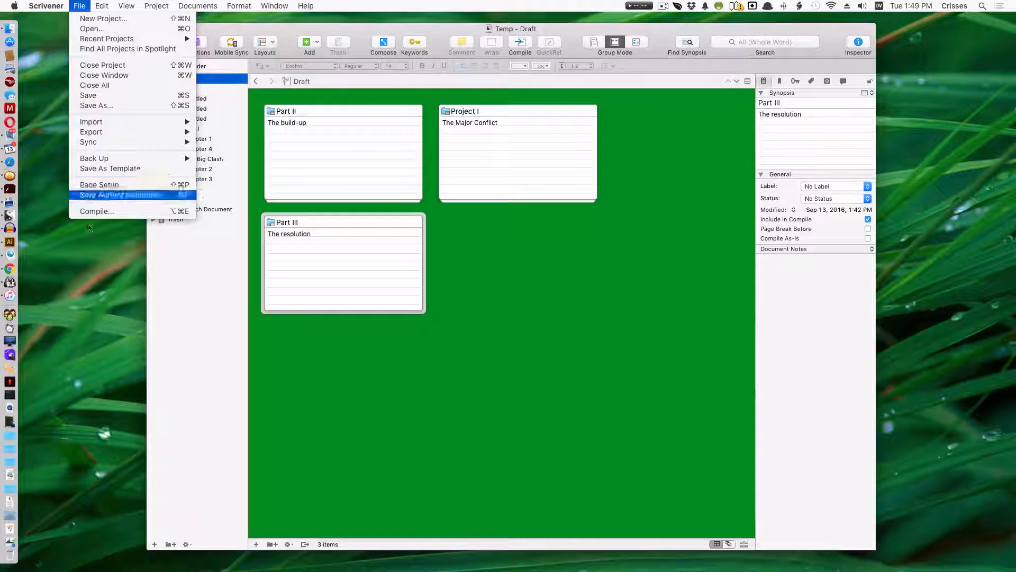
left_click(96, 210)
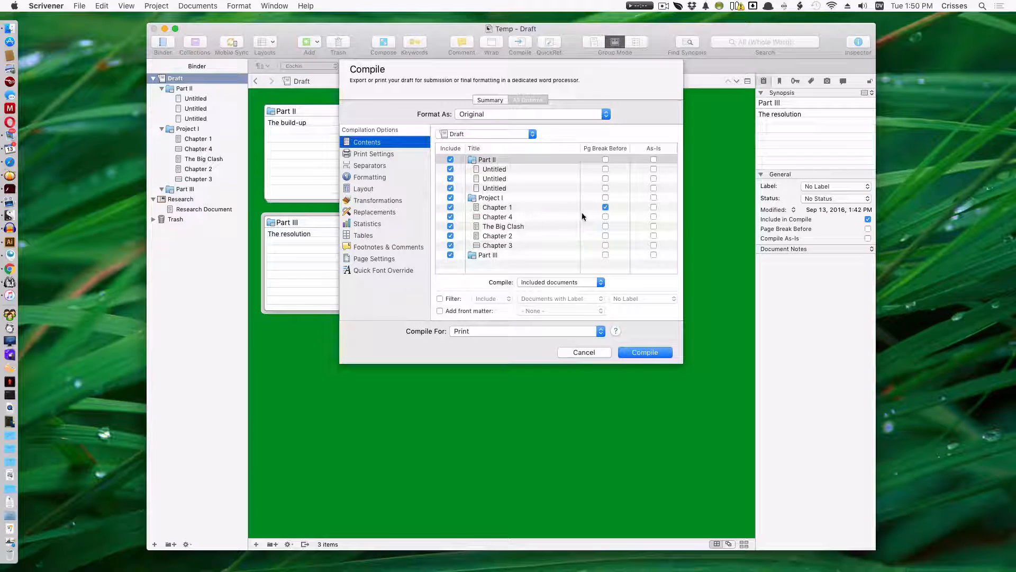
left_click(605, 217)
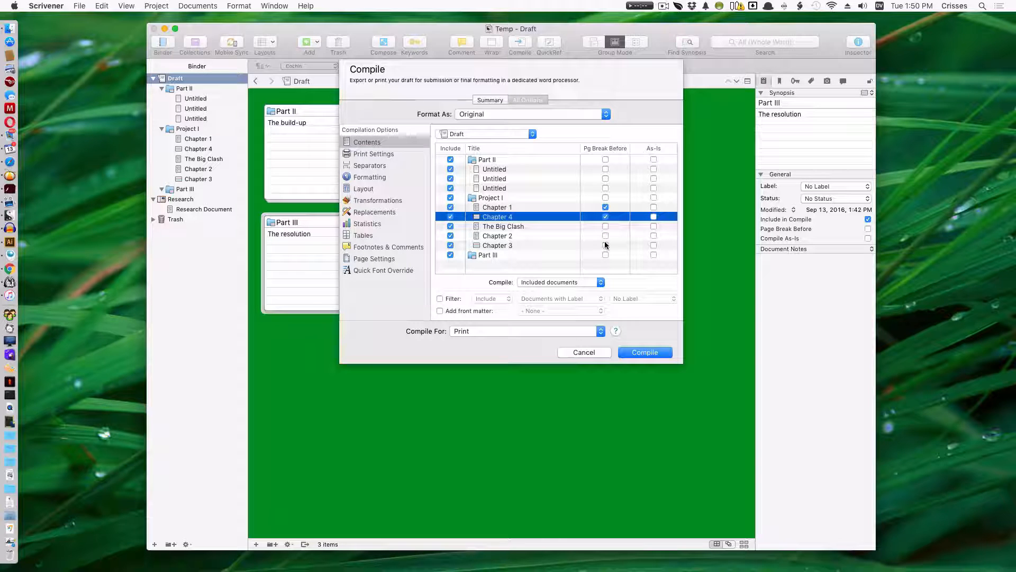
left_click(605, 235)
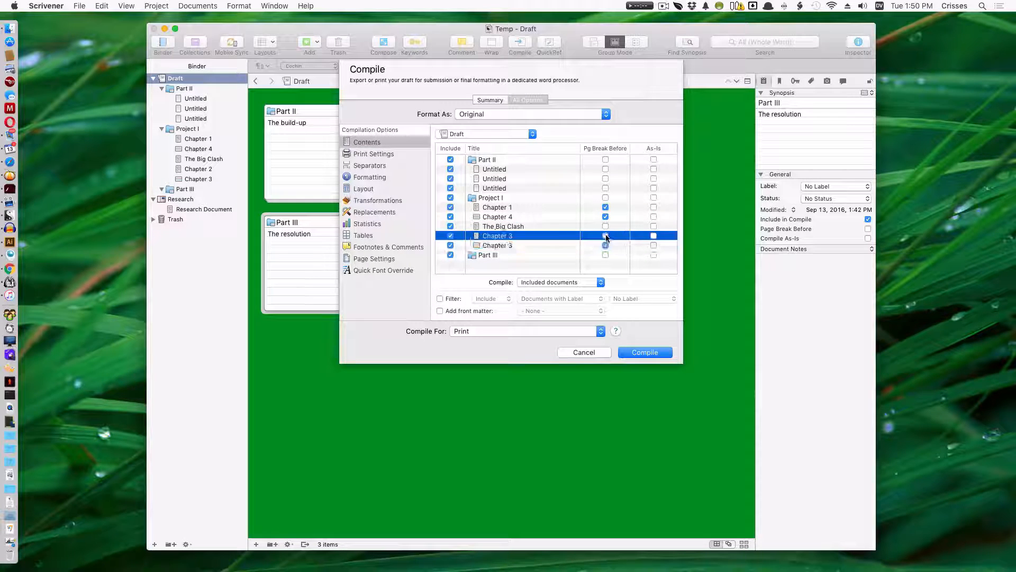
Enable a page break before the three Untitled documents and the Part II, Project I and Part III folders.
left_click(605, 168)
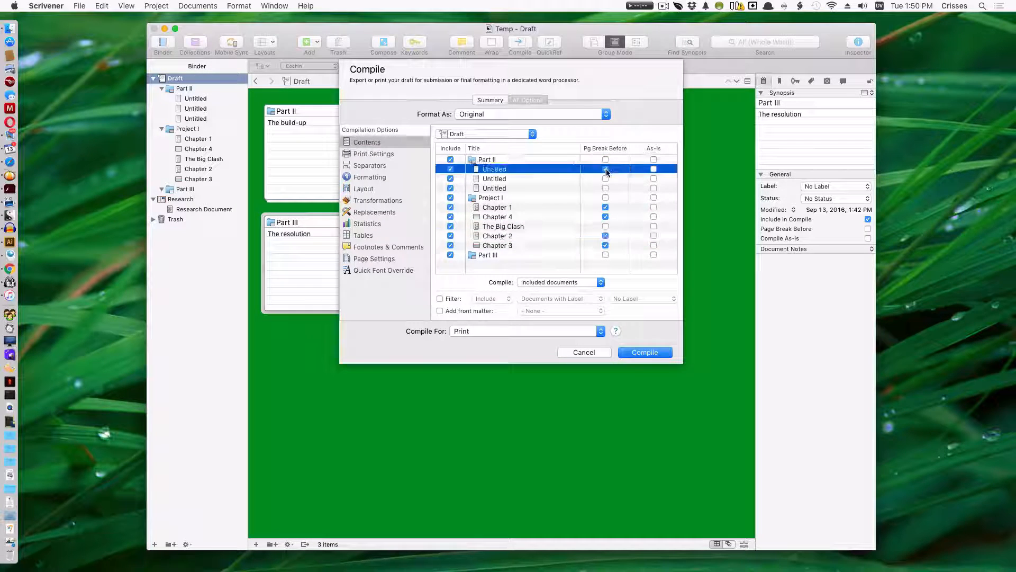
left_click(605, 178)
left_click(605, 188)
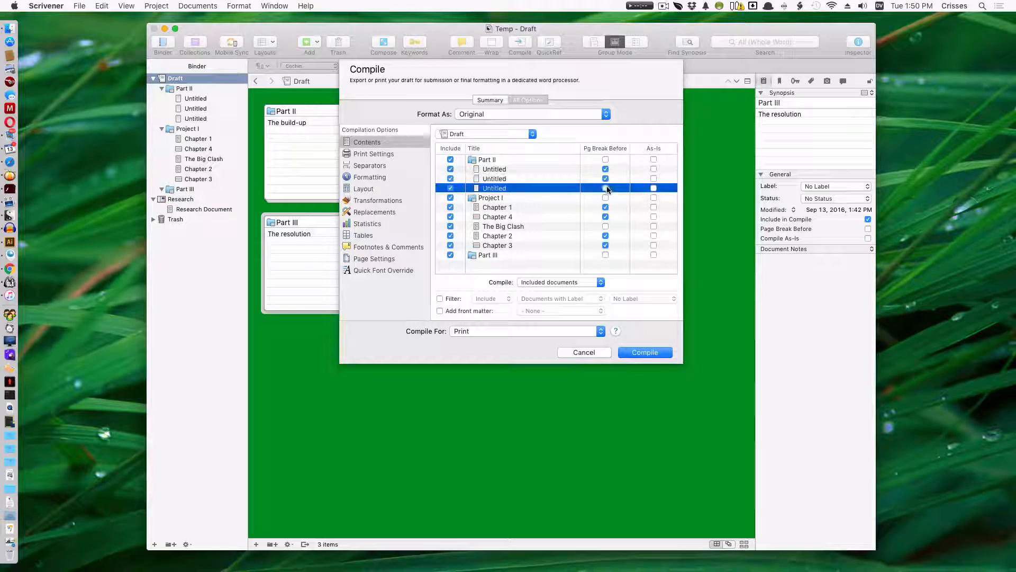
left_click(605, 159)
left_click(605, 198)
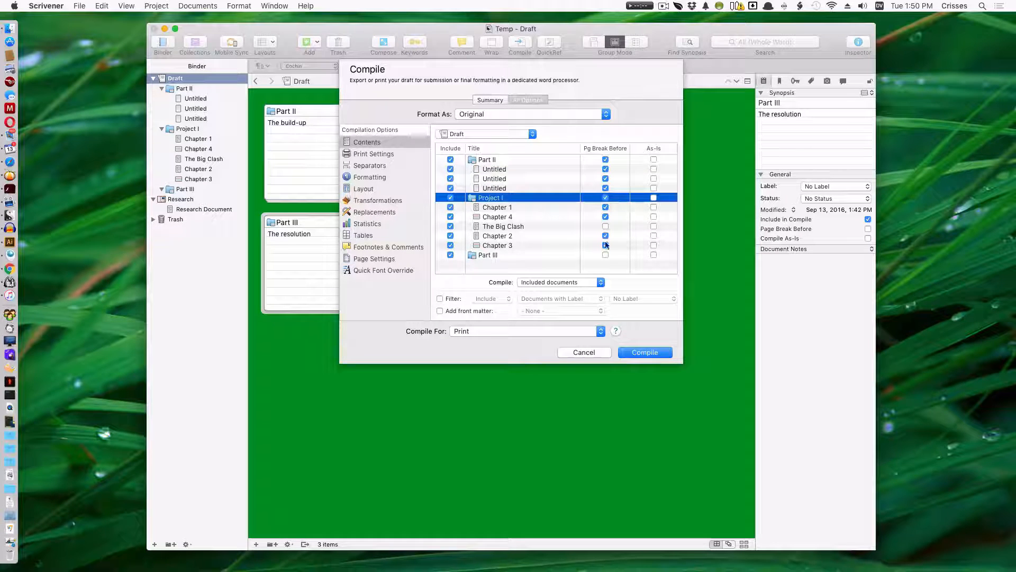
left_click(606, 254)
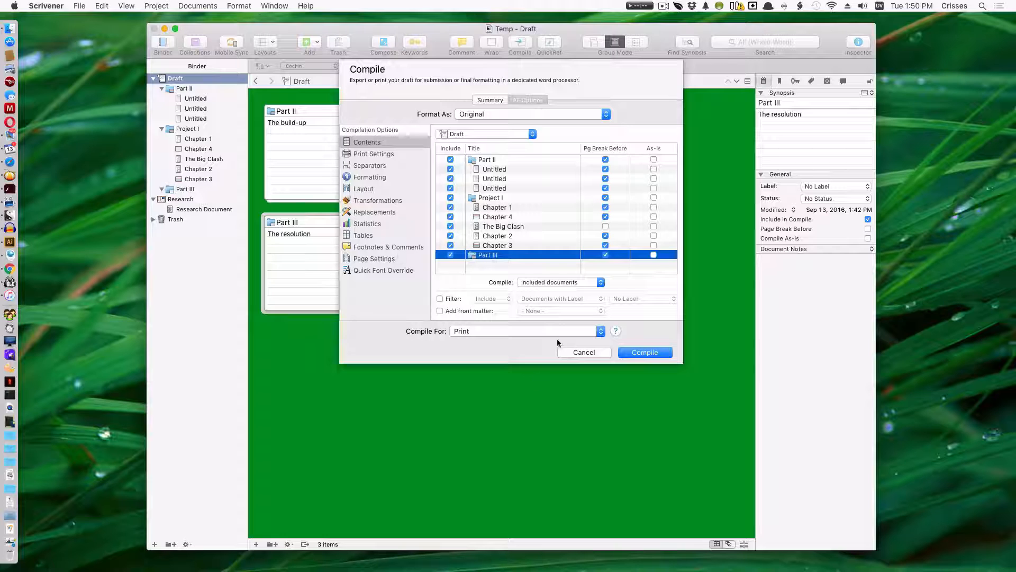
Compile the draft for Microsoft Word (.docx) and export it as Temp.docx in the Scrivener folder, replacing the existing file.
left_click(535, 332)
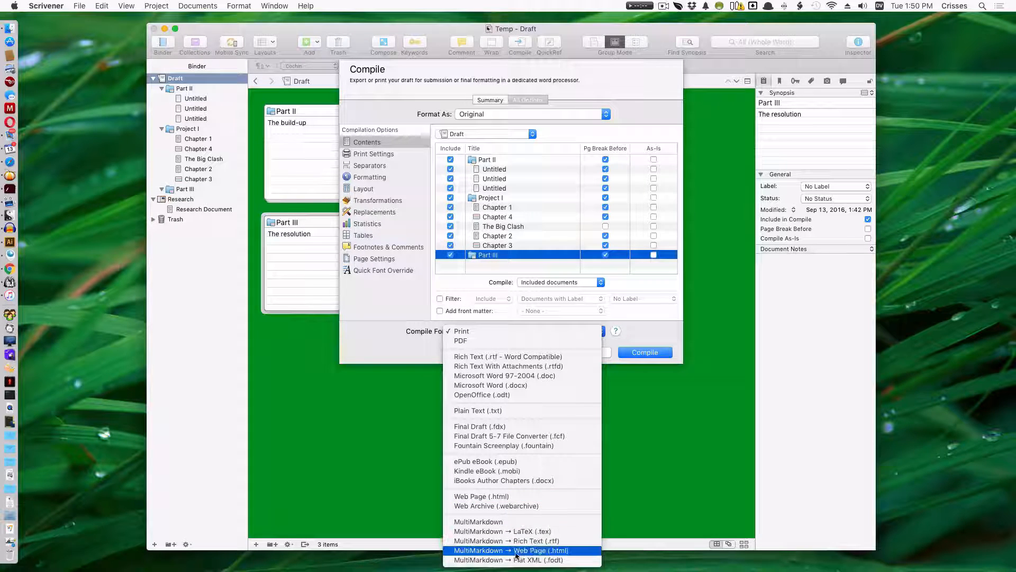
left_click(517, 524)
left_click(532, 328)
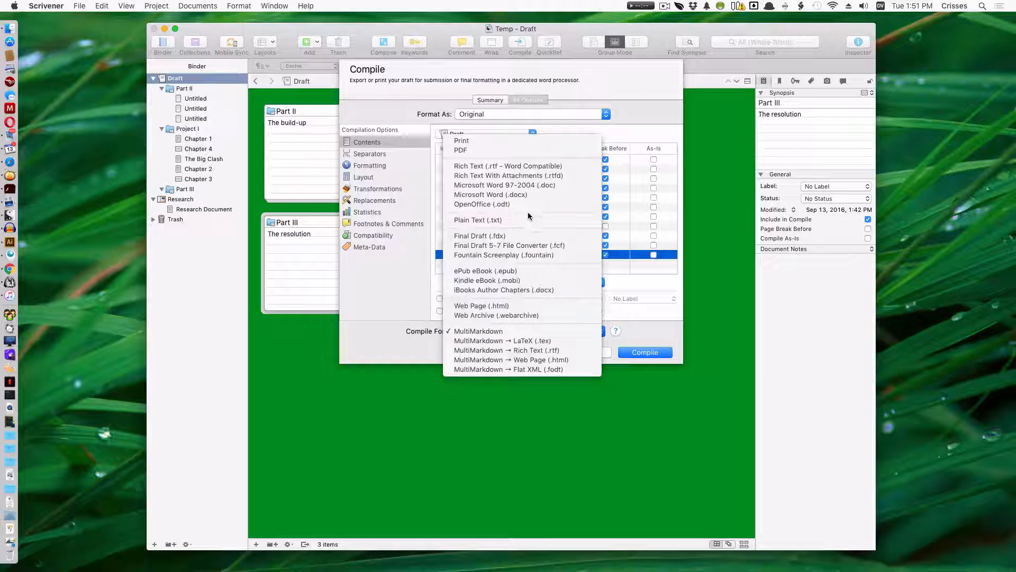
left_click(513, 195)
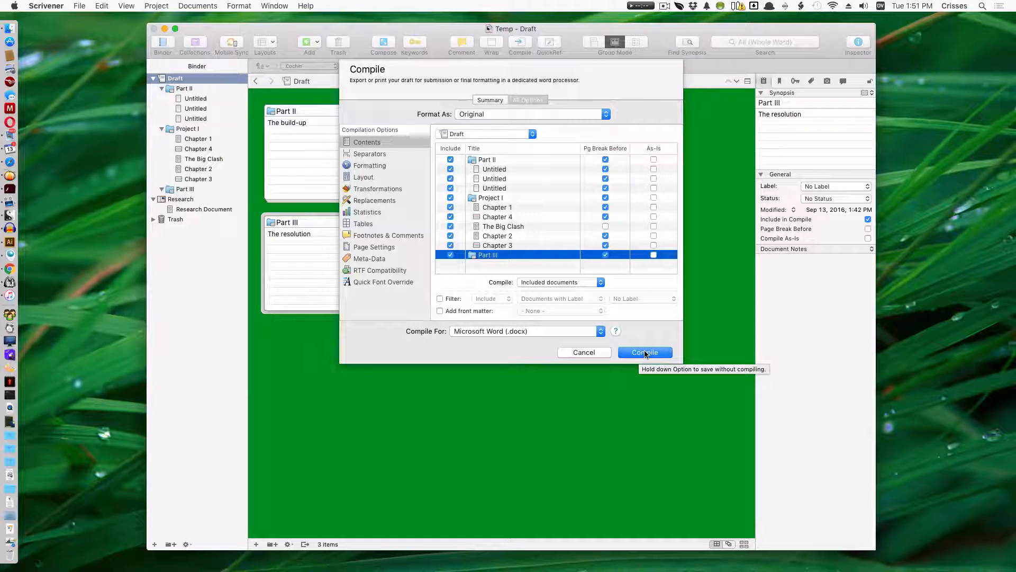
left_click(645, 353)
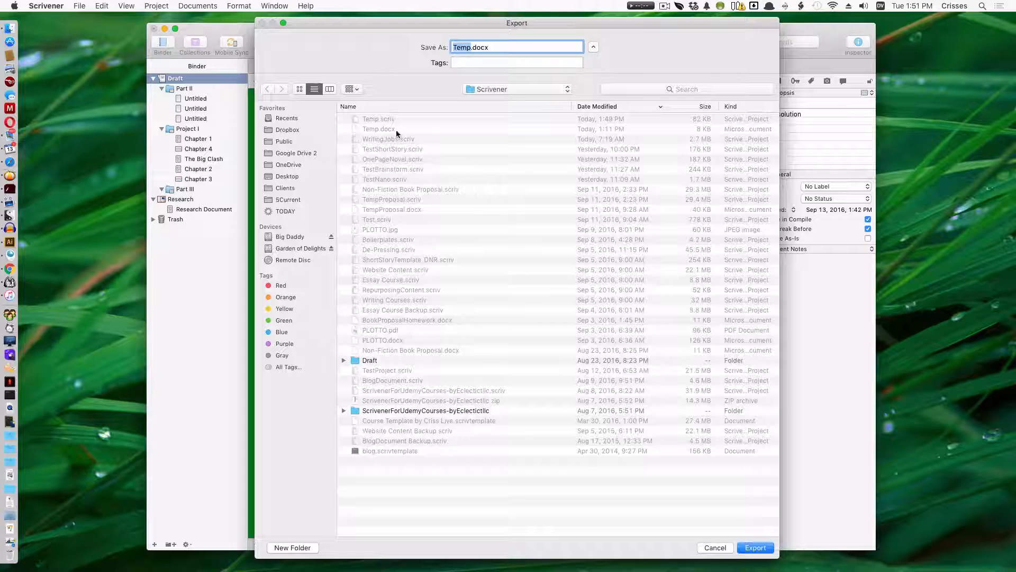
left_click(751, 548)
left_click(584, 91)
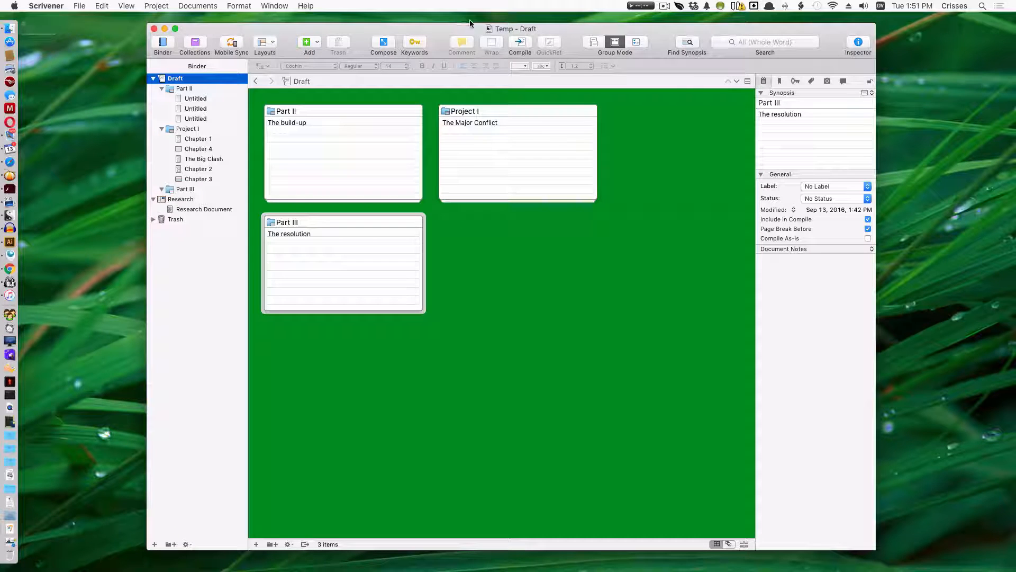
Open the project's containing folder in Finder and look through a preview of the exported Temp.docx from beginning to end.
left_click(515, 28, "super")
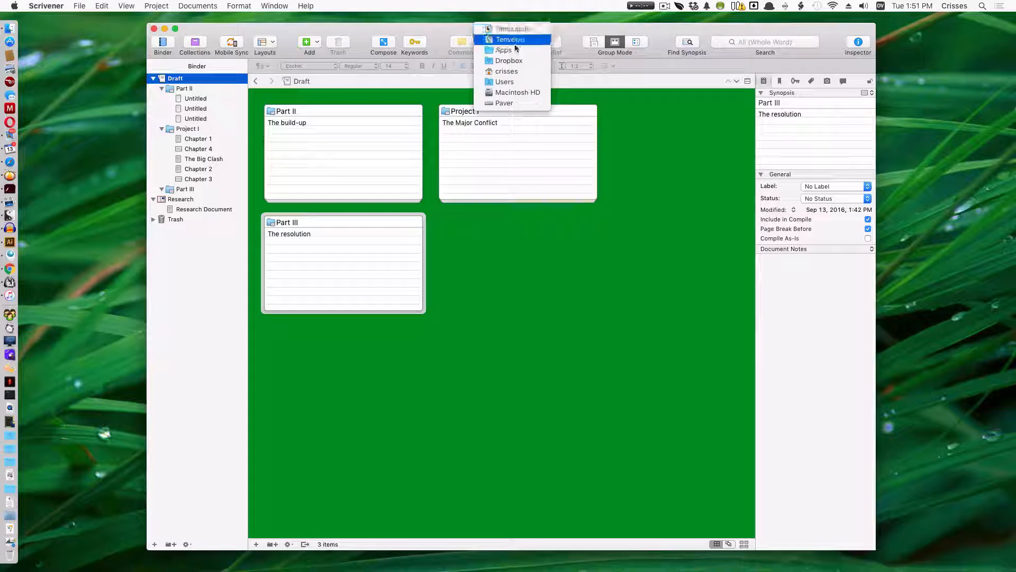
left_click(513, 43)
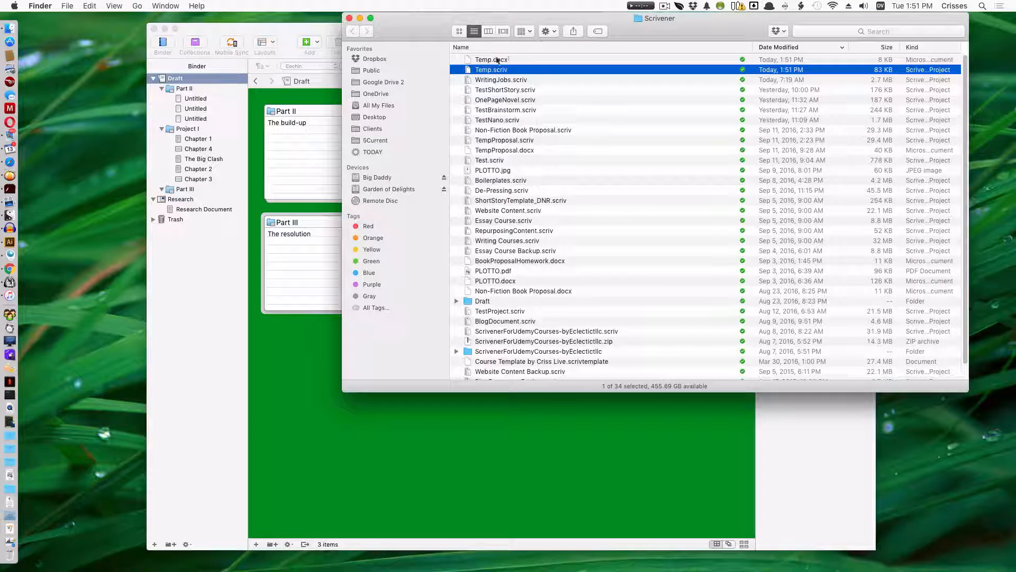
left_click(497, 60)
key("space")
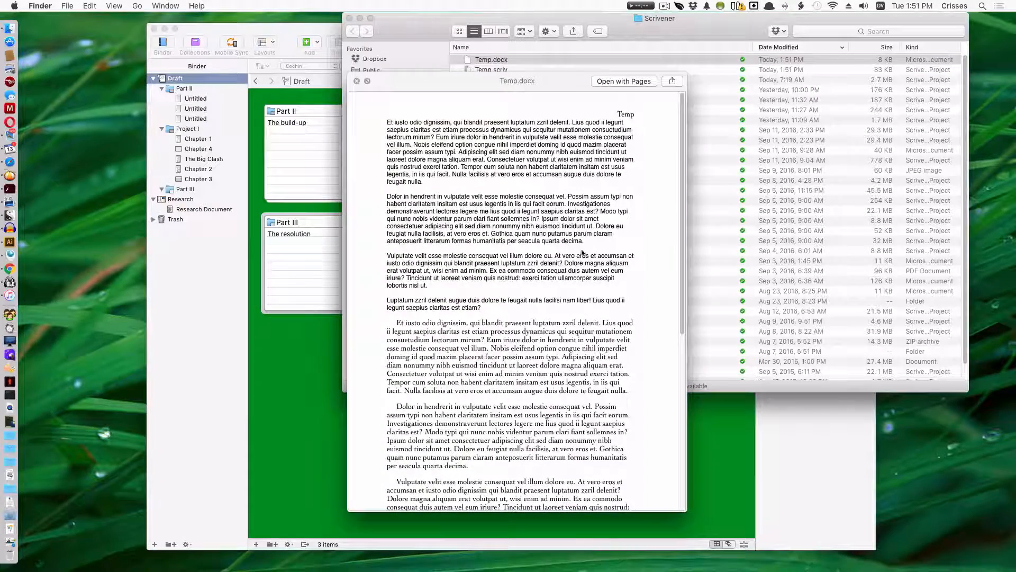
scroll(680, 158, "down", 10)
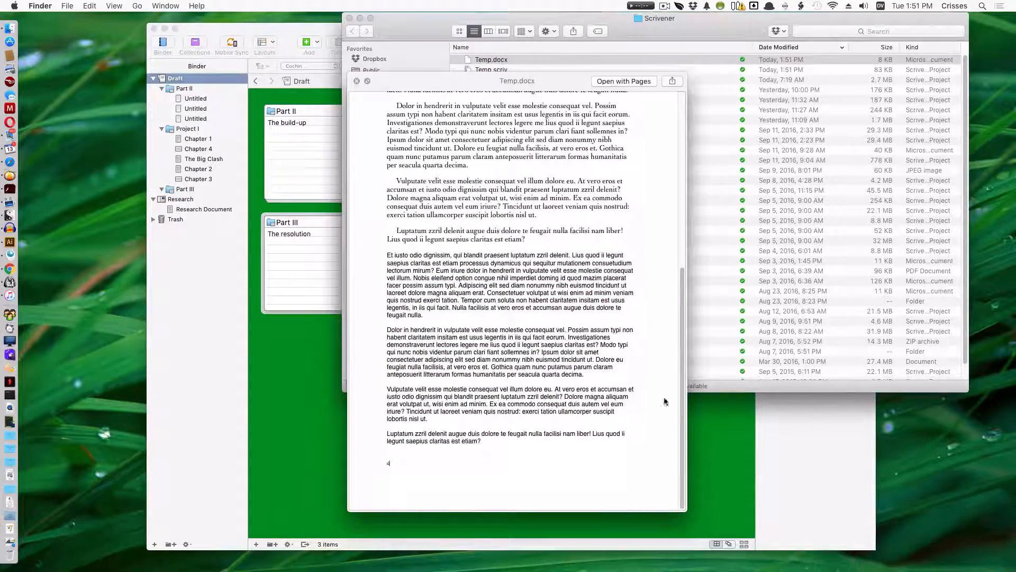
scroll(671, 346, "up", 5)
scroll(668, 274, "down", 5)
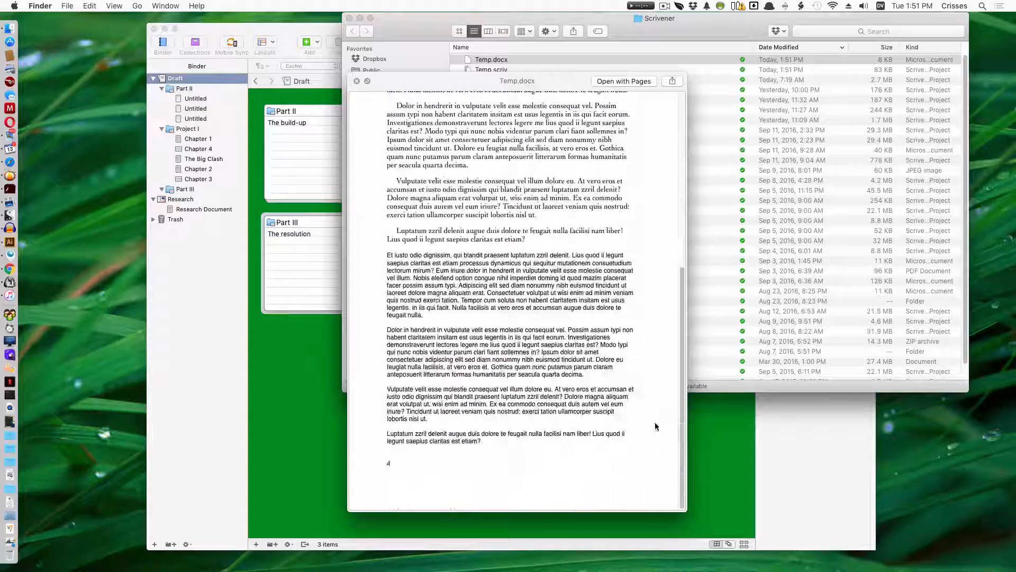
scroll(665, 322, "up", 15)
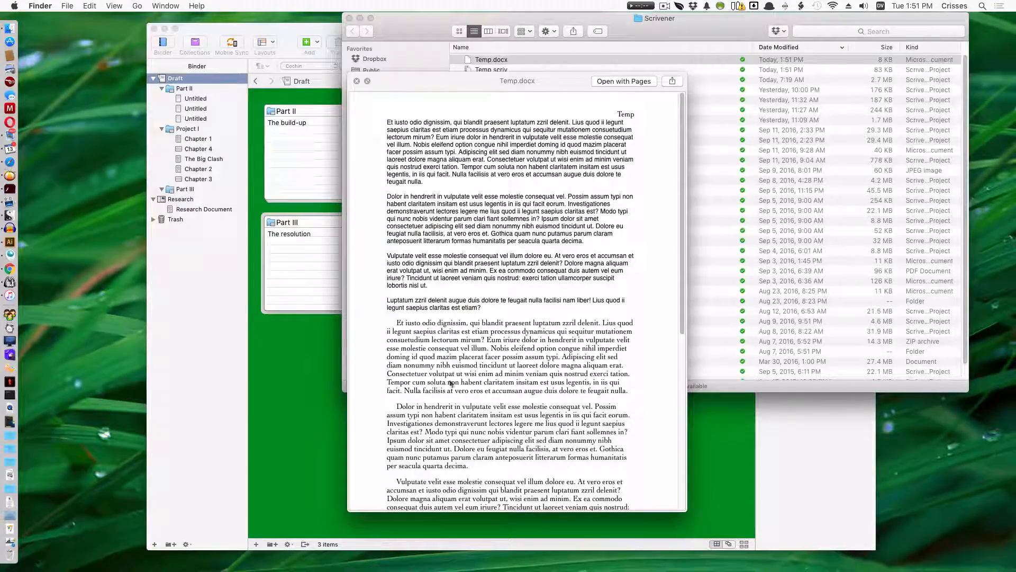
scroll(450, 383, "down", 15)
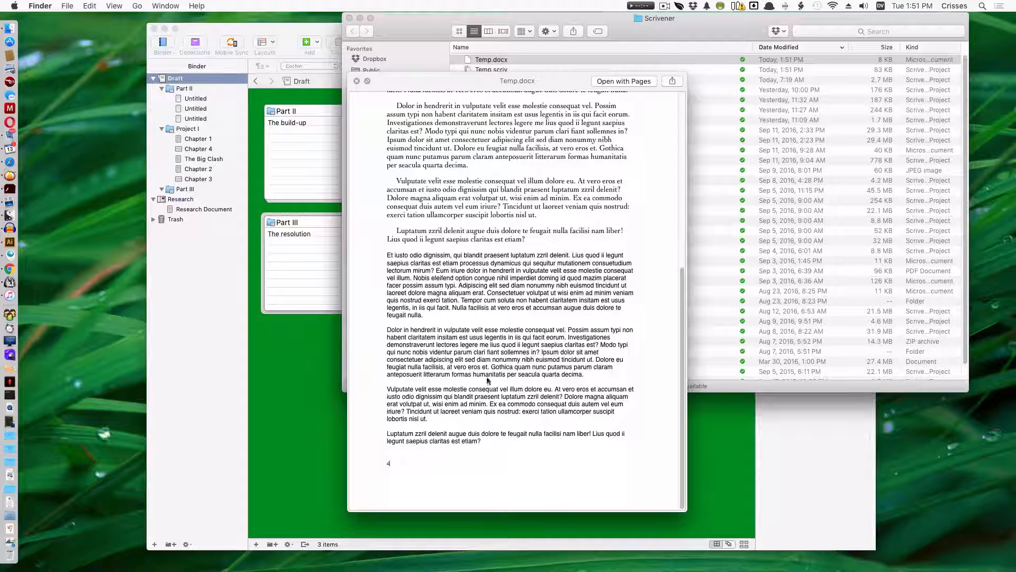
left_click(357, 82)
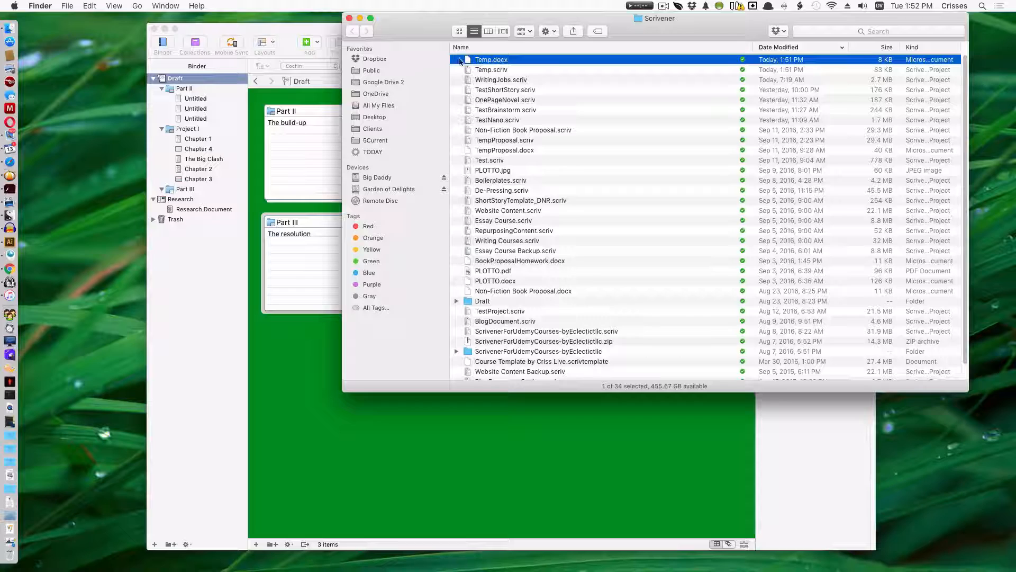
left_click(350, 18)
left_click(253, 142)
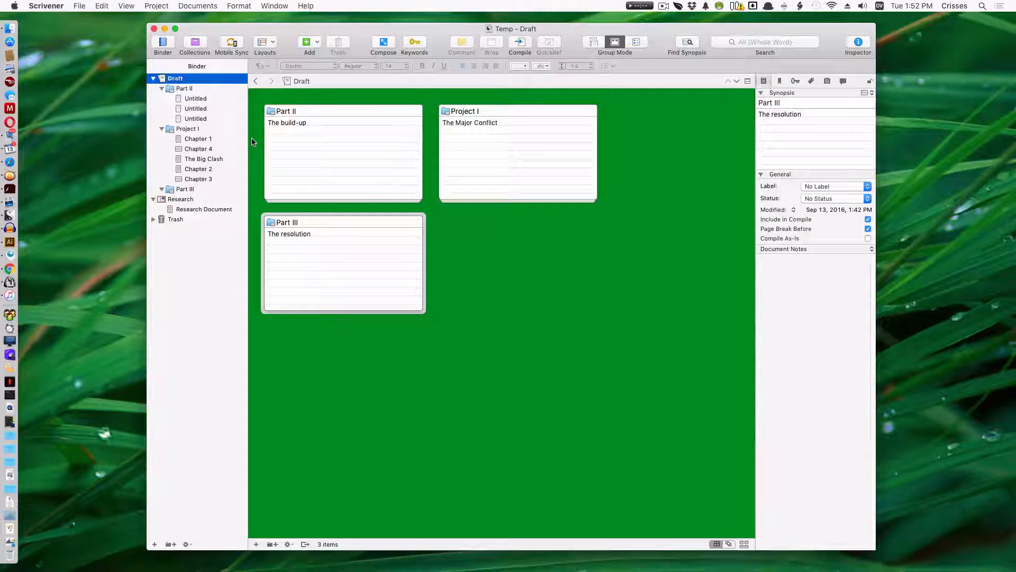
Open Chapter 1 and examine its file export options and the available text formats, then close the export settings without exporting.
left_click(192, 140)
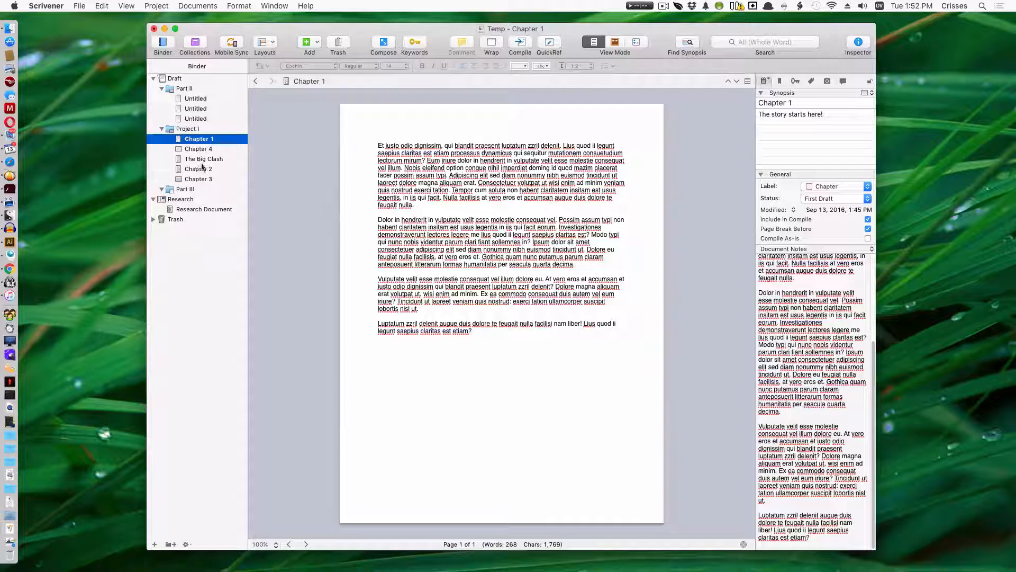
left_click(80, 5)
mouse_move(175, 132)
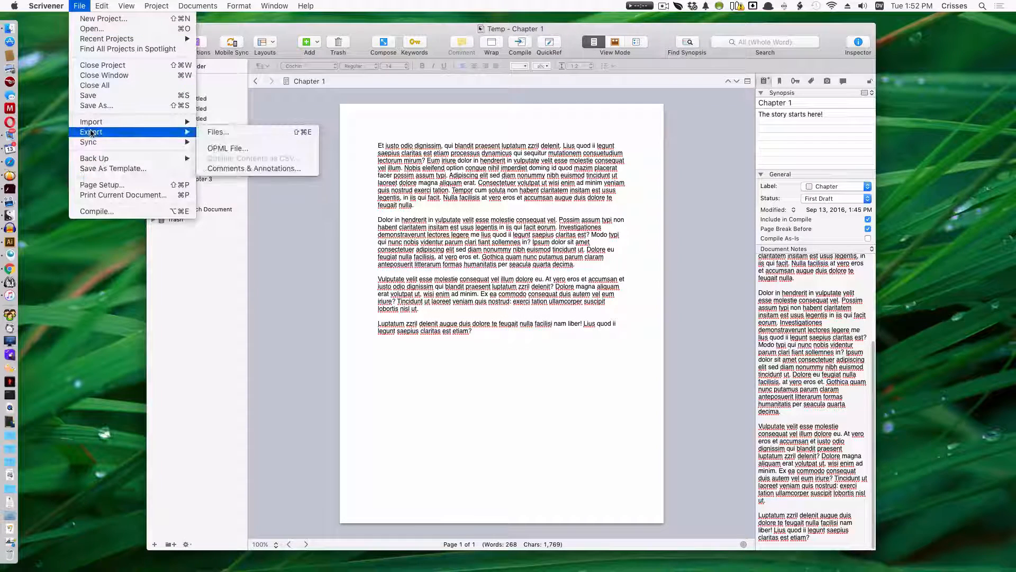
left_click(228, 133)
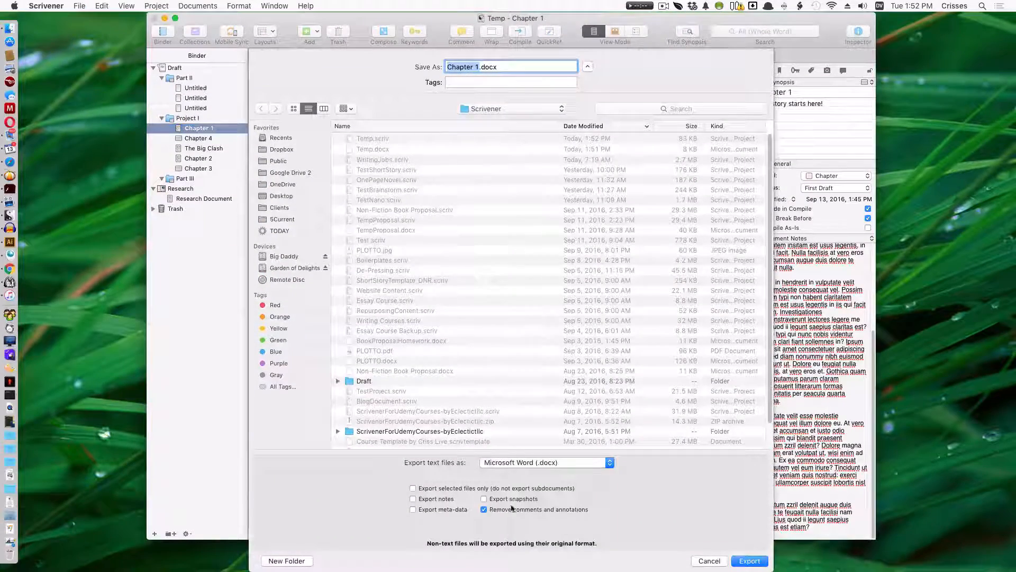
left_click(526, 462)
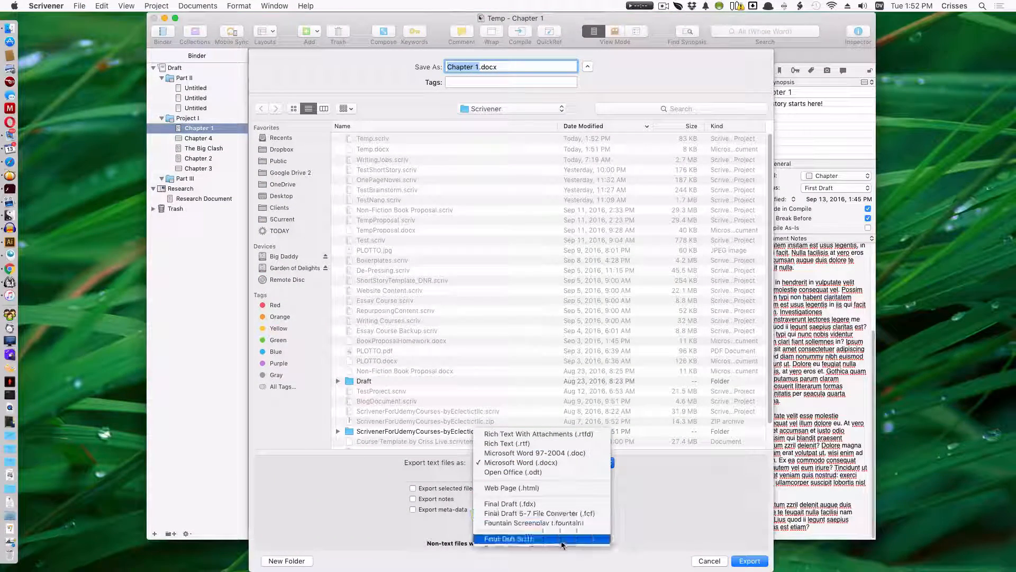
left_click(555, 462)
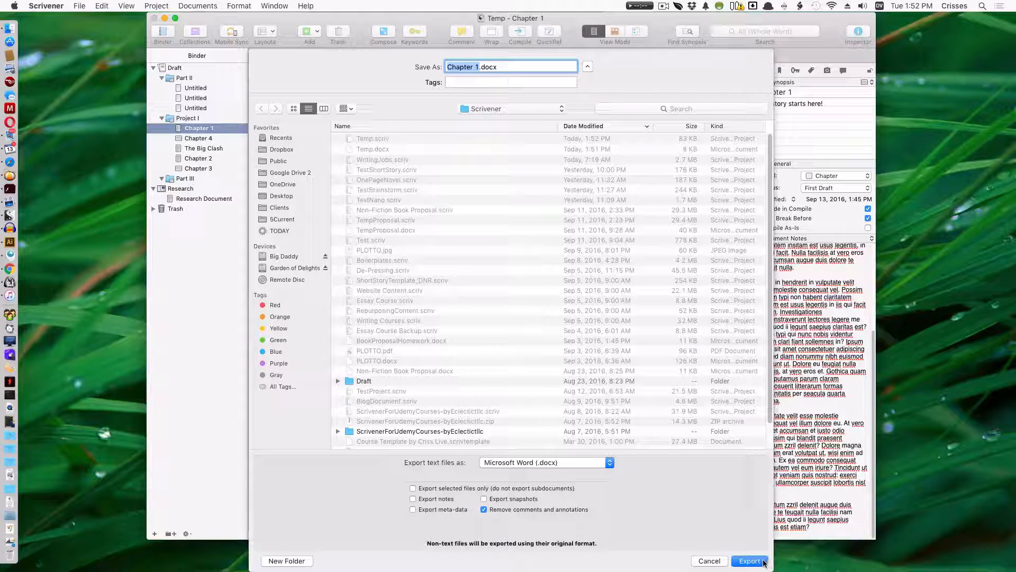
left_click(707, 561)
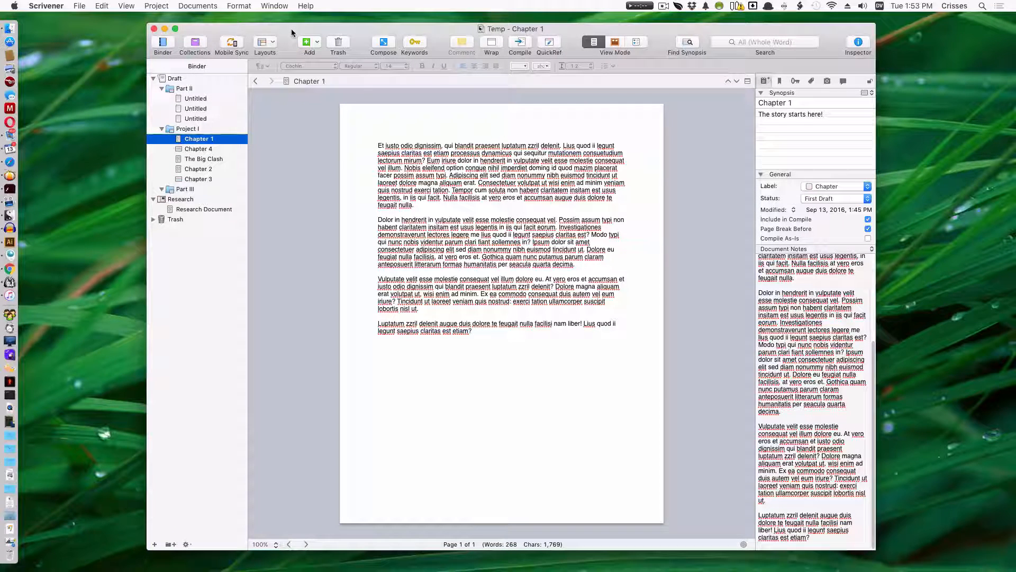
Save the Temp project and quit Scrivener.
left_click(79, 5)
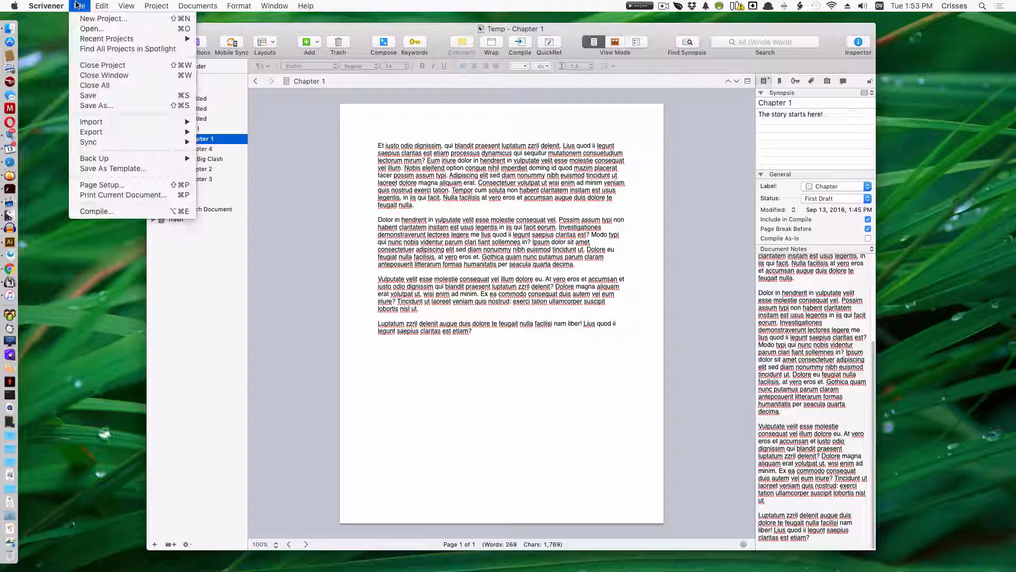
left_click(91, 96)
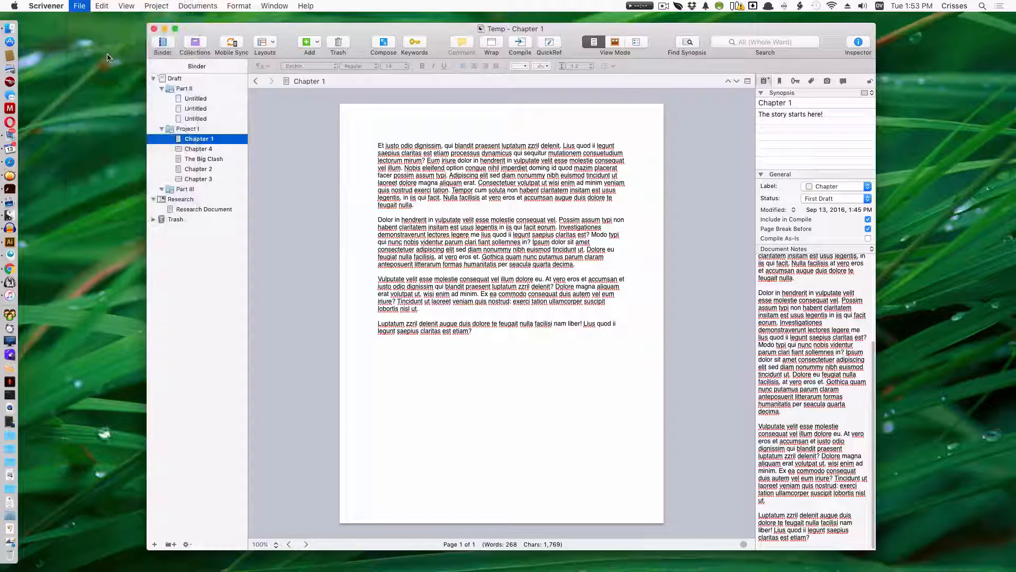
left_click(79, 6)
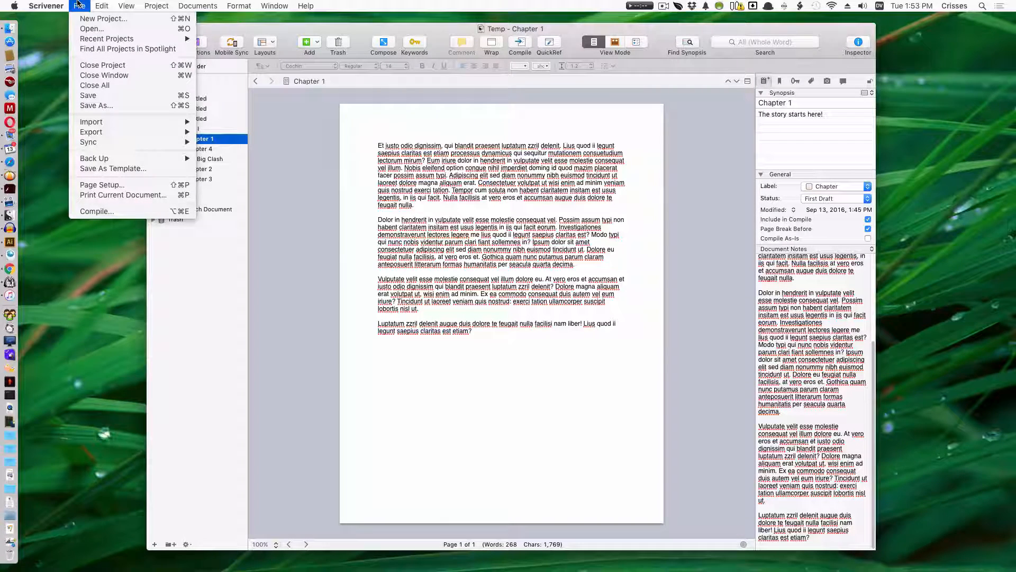
mouse_move(58, 4)
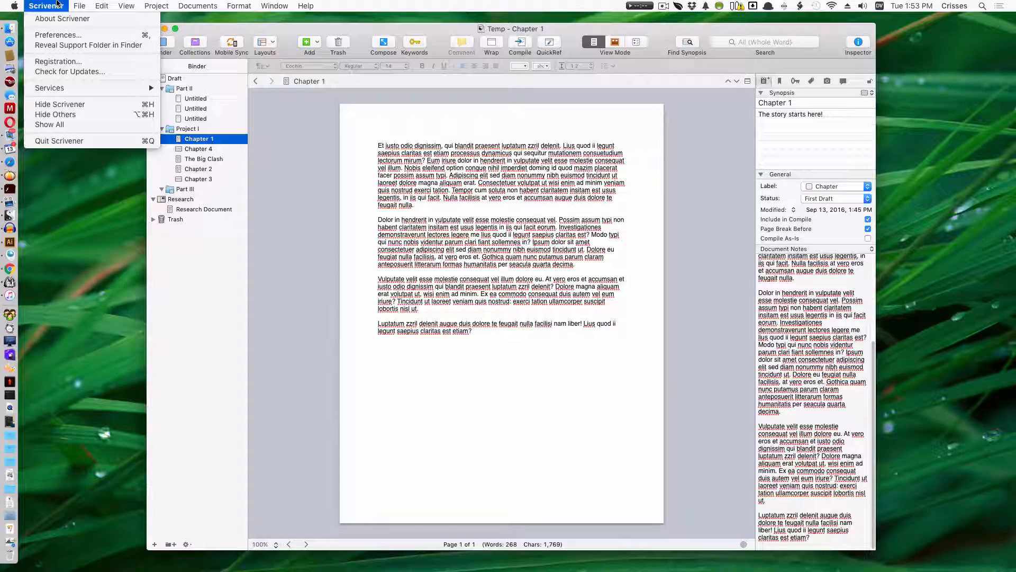
left_click(59, 141)
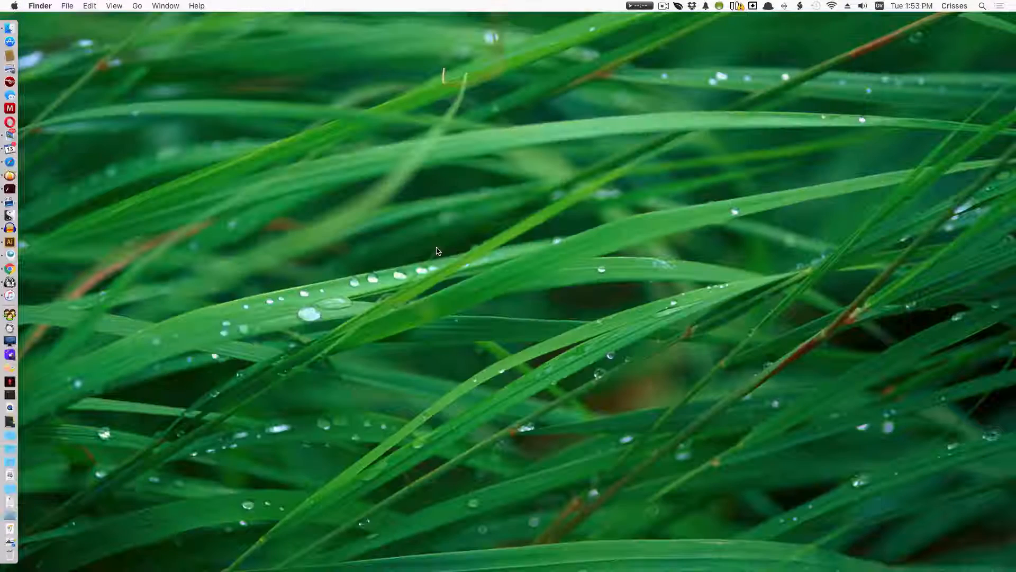